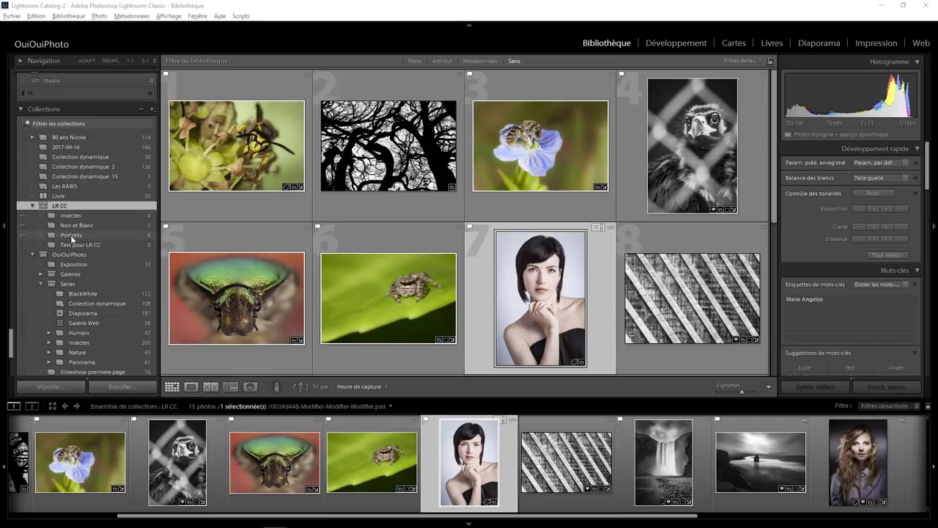
Open the identity plate's activity center to check the Lightroom CC sync status
left_click(58, 43)
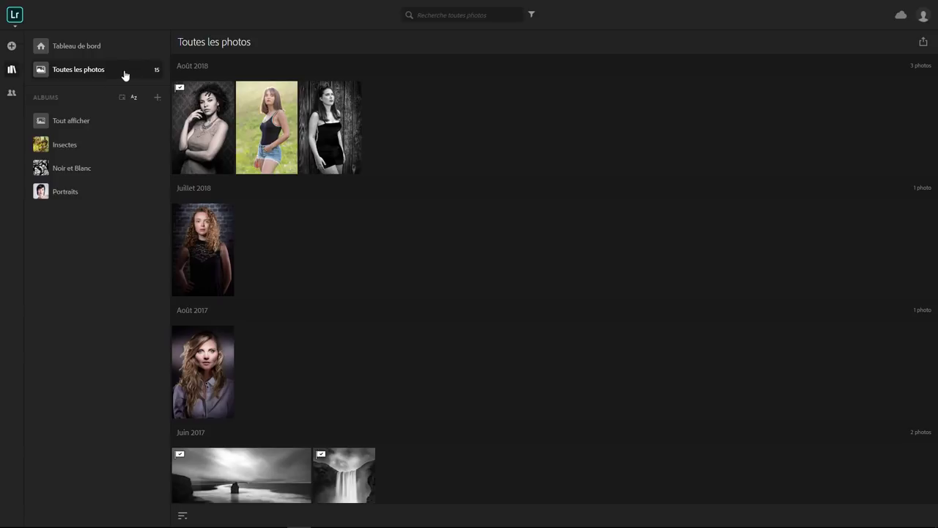
Browse the Insectes, Noir et Blanc and Portraits albums in Lightroom on the web
left_click(72, 147)
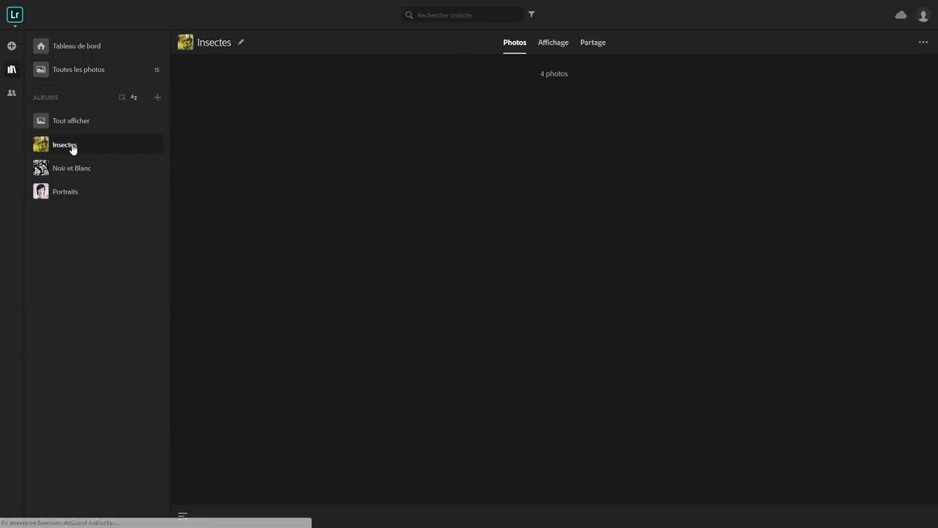
left_click(81, 169)
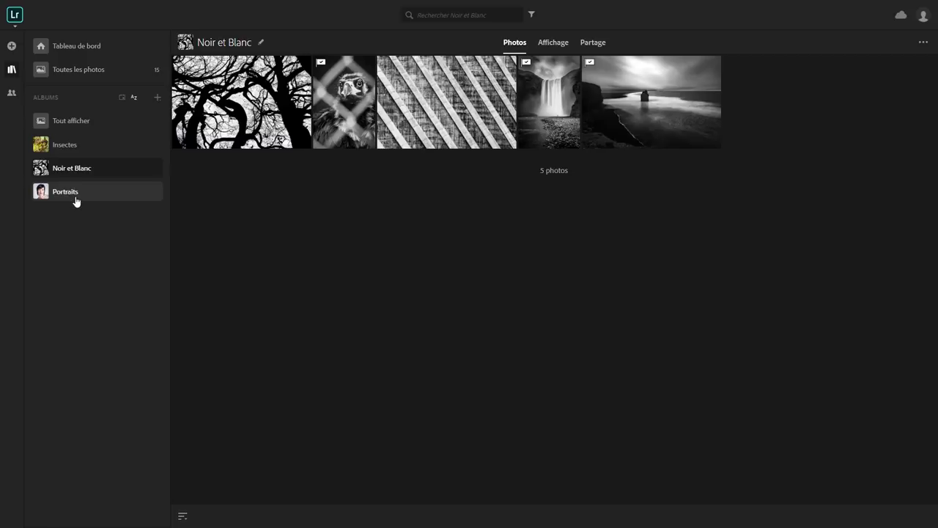
left_click(75, 199)
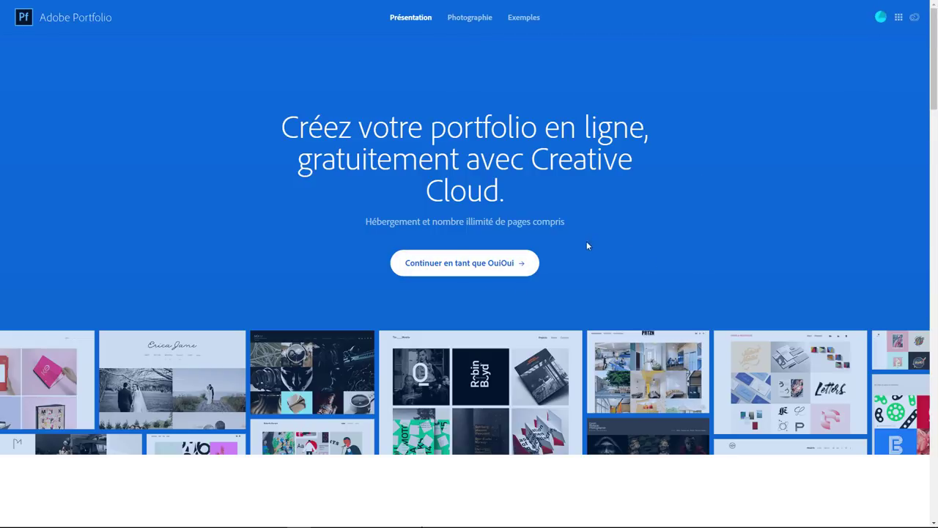
Continue into Adobe Portfolio as the signed-in account
left_click(460, 264)
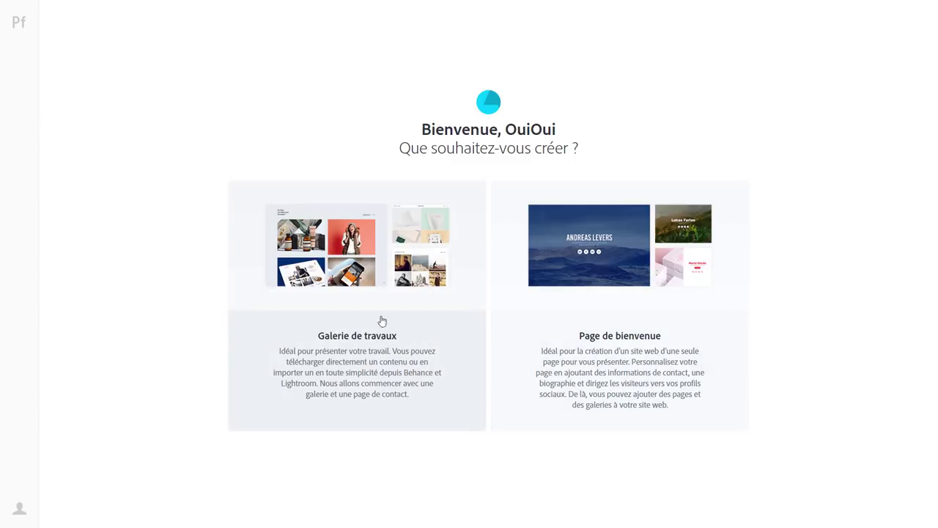
Create a Galerie de travaux site using the Mercedes theme
left_click(370, 285)
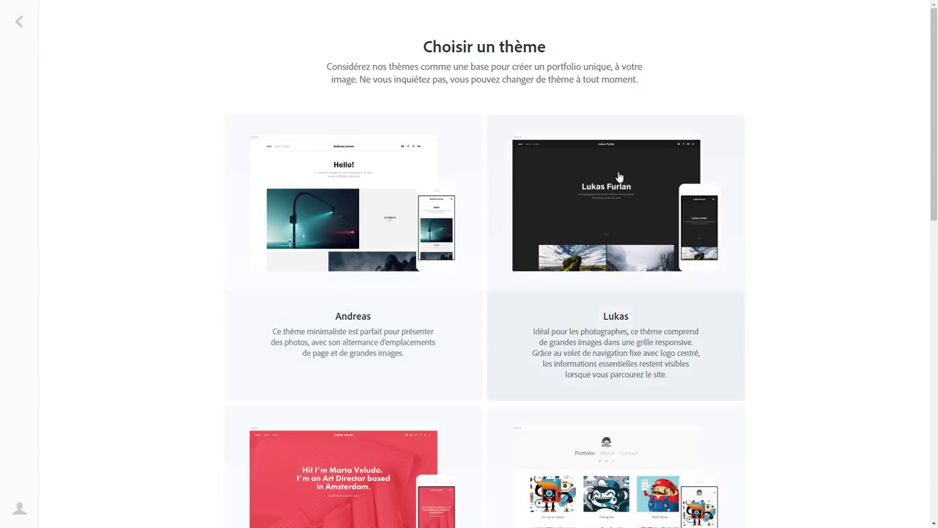
scroll(619, 179, "down", 3)
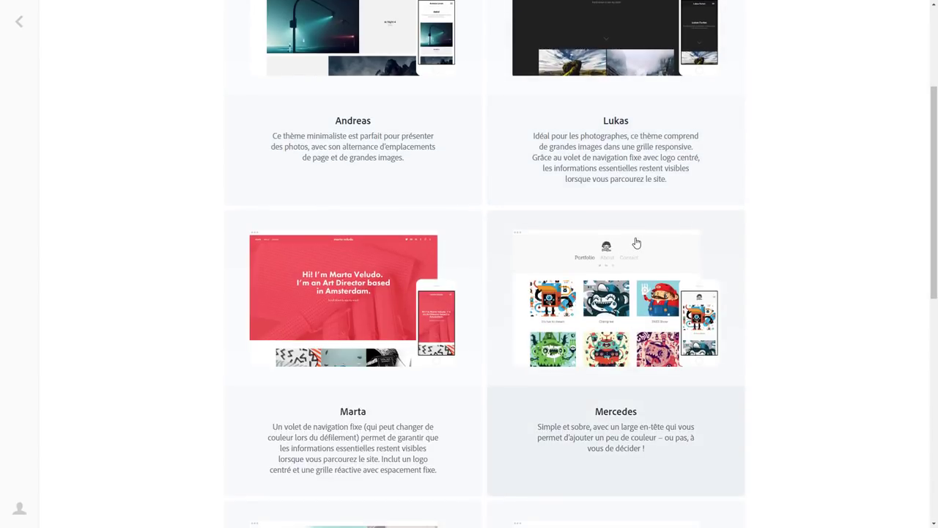
scroll(634, 243, "down", 2)
scroll(563, 243, "down", 3)
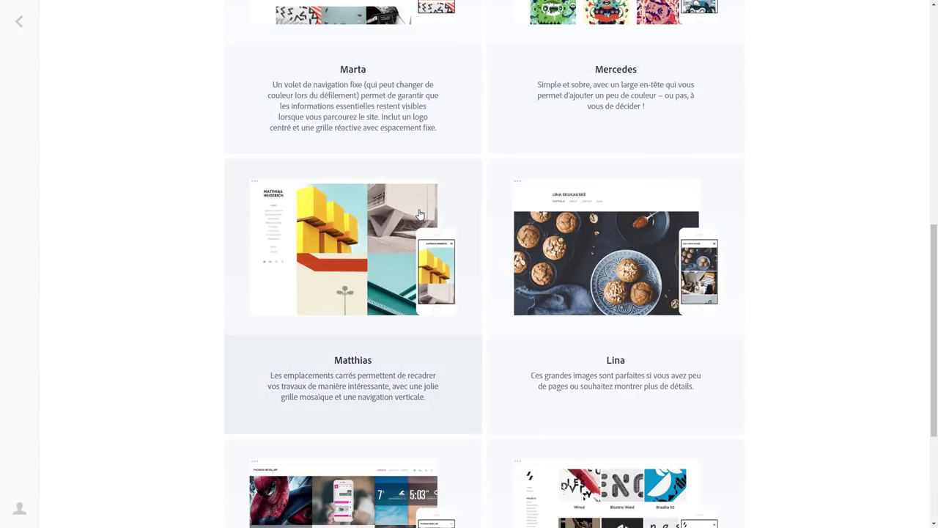
scroll(440, 216, "down", 3)
scroll(446, 215, "down", 1)
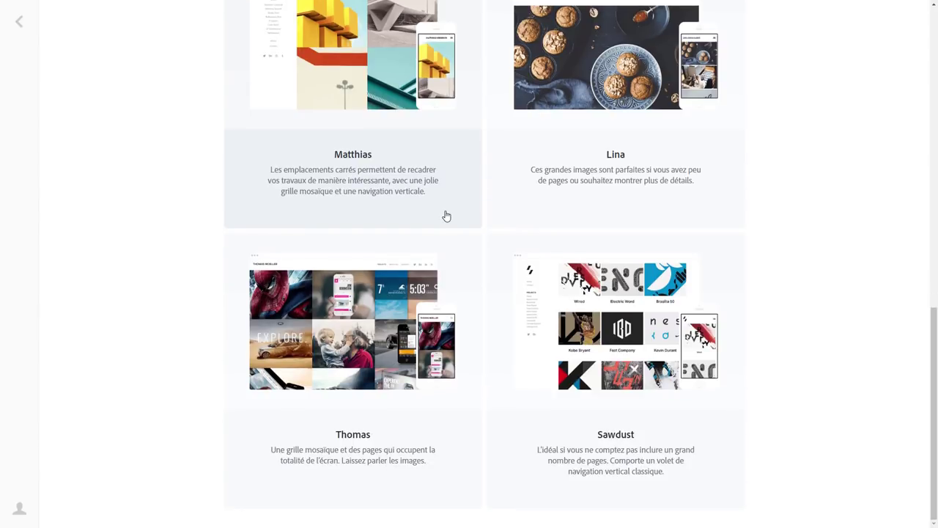
scroll(538, 216, "up", 3)
scroll(591, 220, "up", 3)
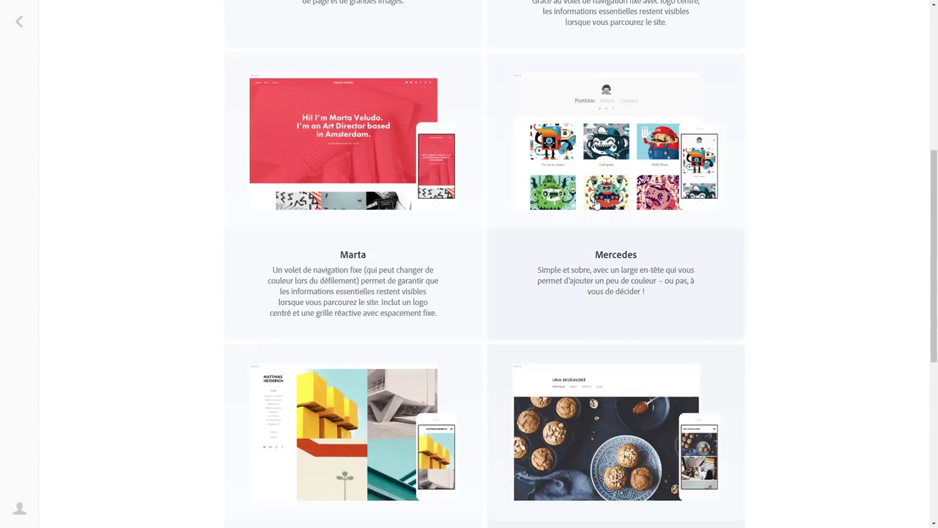
scroll(610, 232, "up", 2)
left_click(620, 267)
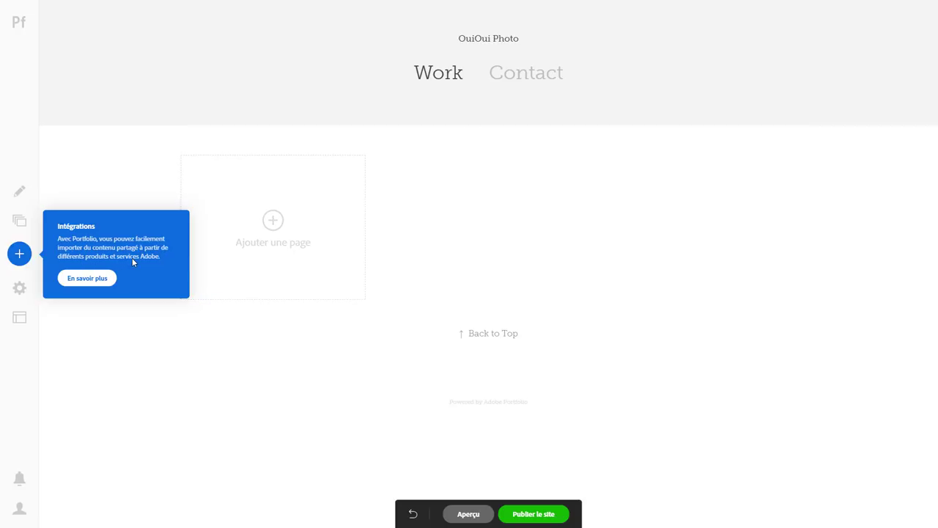
Add a new page sourced from a Lightroom album
left_click(20, 256)
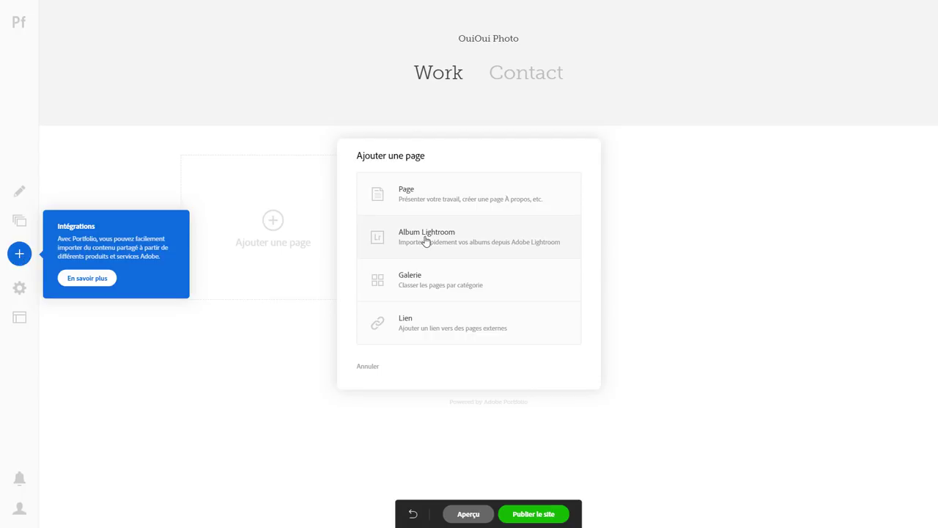
left_click(431, 245)
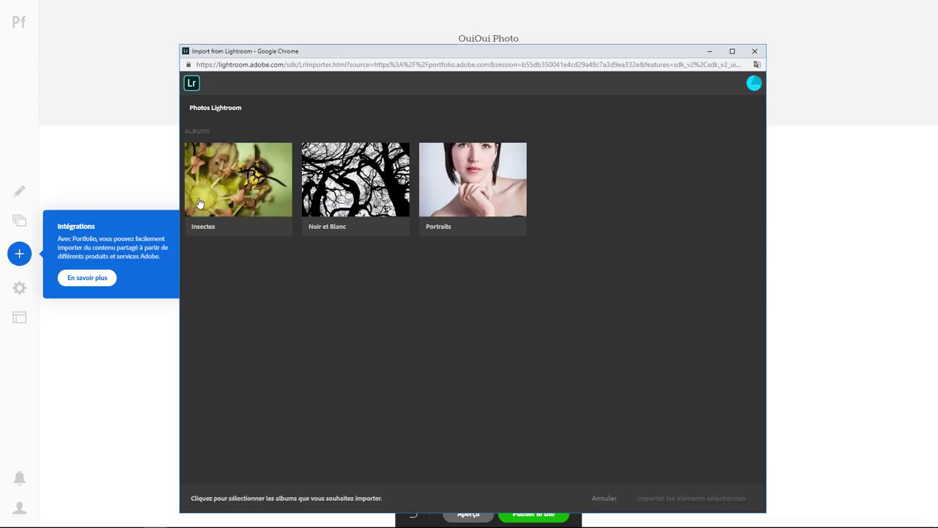
Select the Insectes, Noir et Blanc and Portraits albums, then clear the selection
left_click(228, 198)
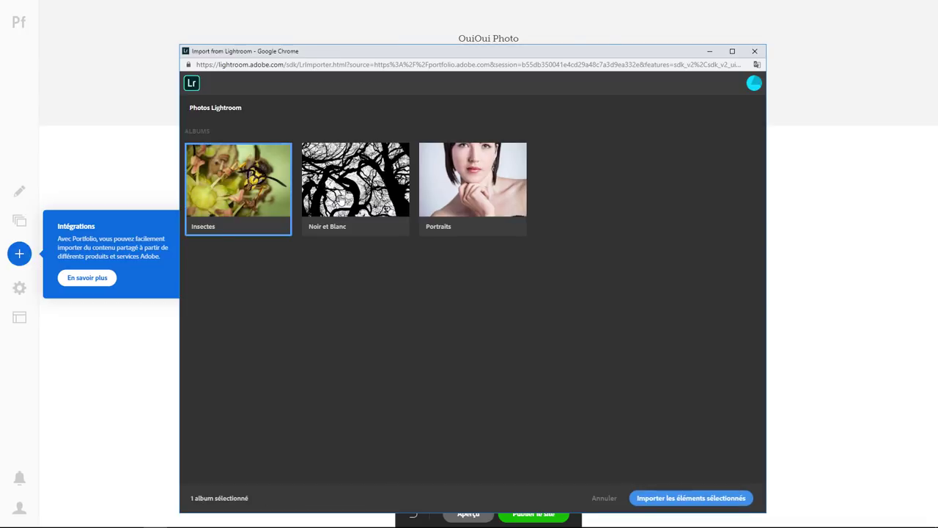
left_click(341, 198)
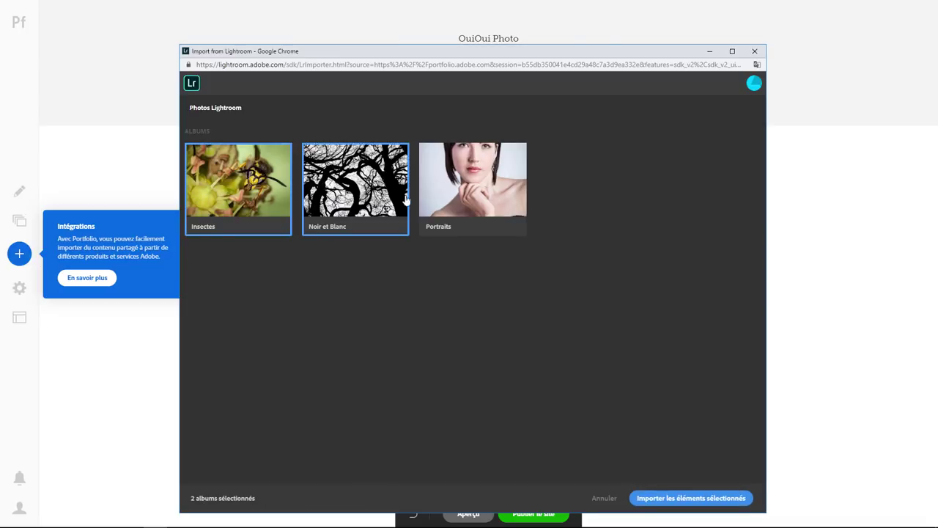
left_click(442, 200)
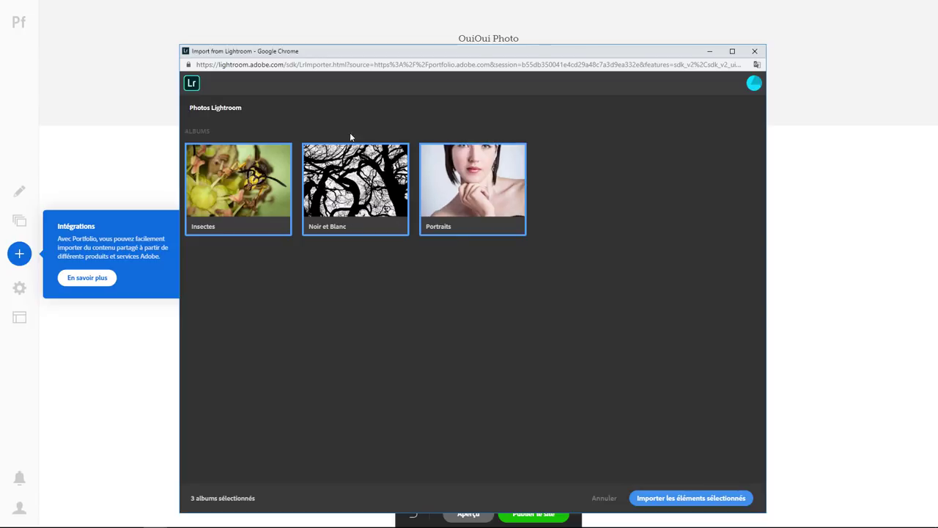
left_click(267, 214)
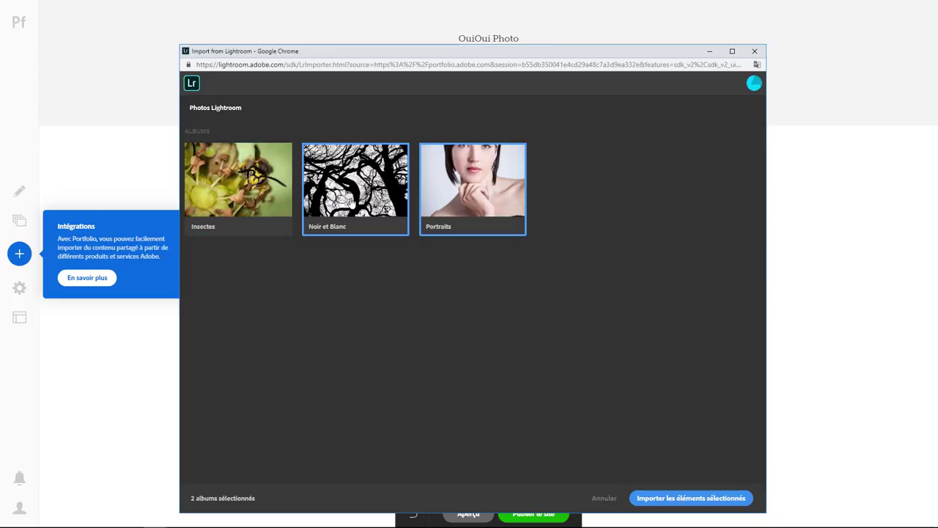
left_click(355, 204)
left_click(462, 195)
left_click(240, 206)
left_click(359, 197)
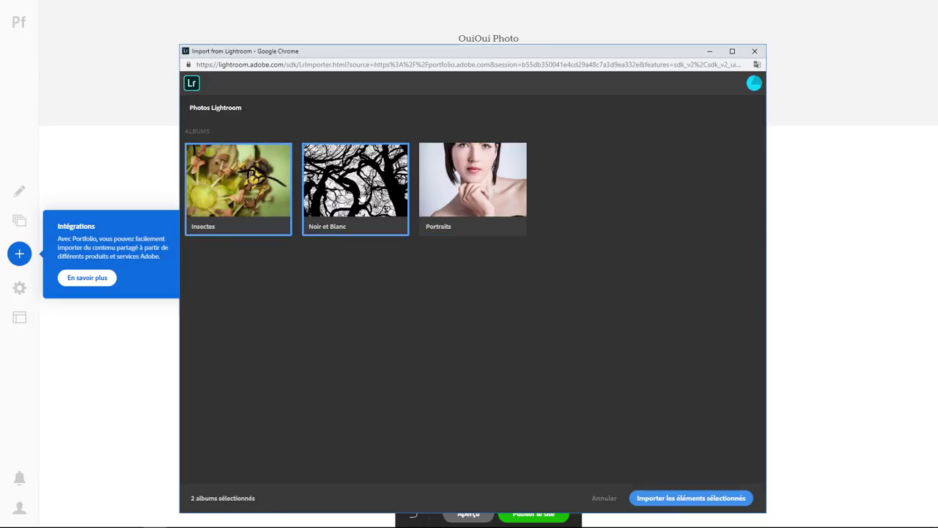
left_click(460, 191)
left_click(249, 196)
left_click(337, 202)
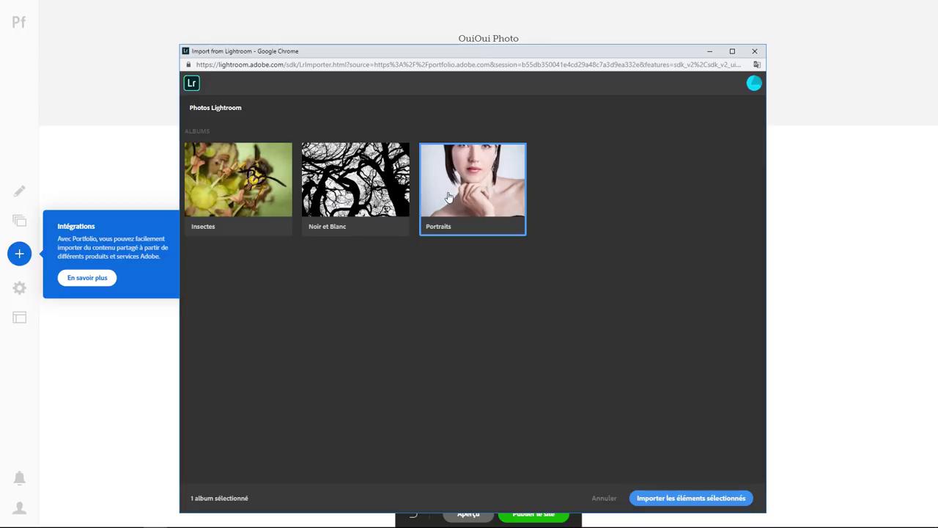
left_click(464, 197)
Reselect Portraits, Insectes and Noir et Blanc and import the three albums
left_click(469, 198)
left_click(475, 201)
left_click(475, 201)
left_click(257, 202)
left_click(343, 200)
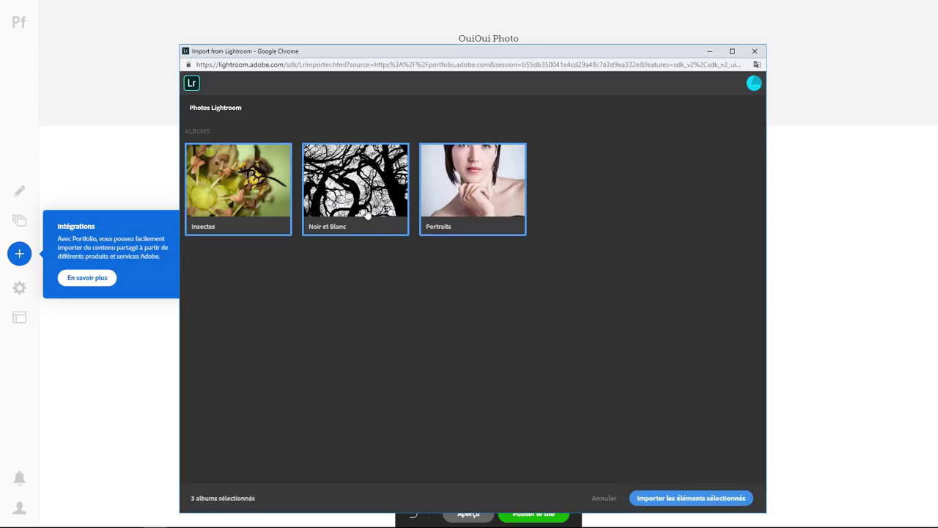
left_click(688, 499)
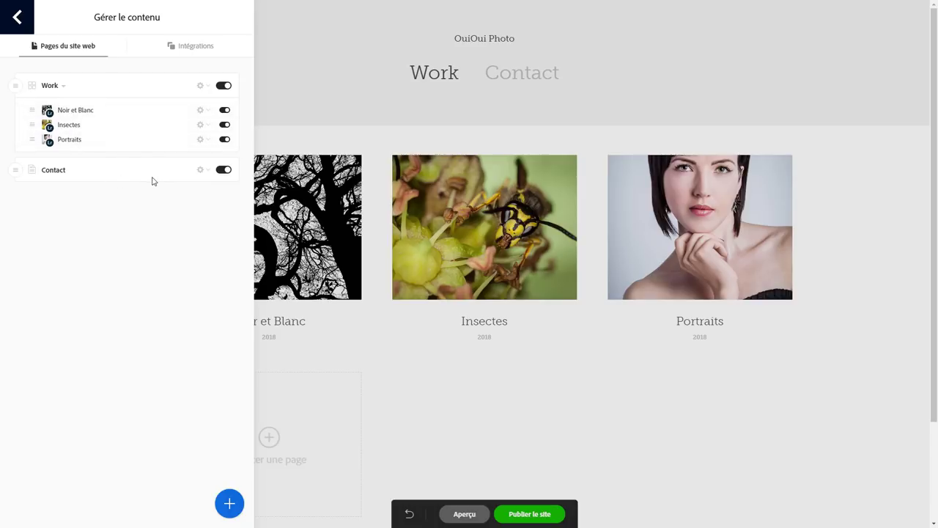
Switch the Contact page's visibility toggle off in Gérer le contenu
left_click(224, 172)
left_click(224, 173)
left_click(224, 170)
left_click(223, 170)
left_click(224, 172)
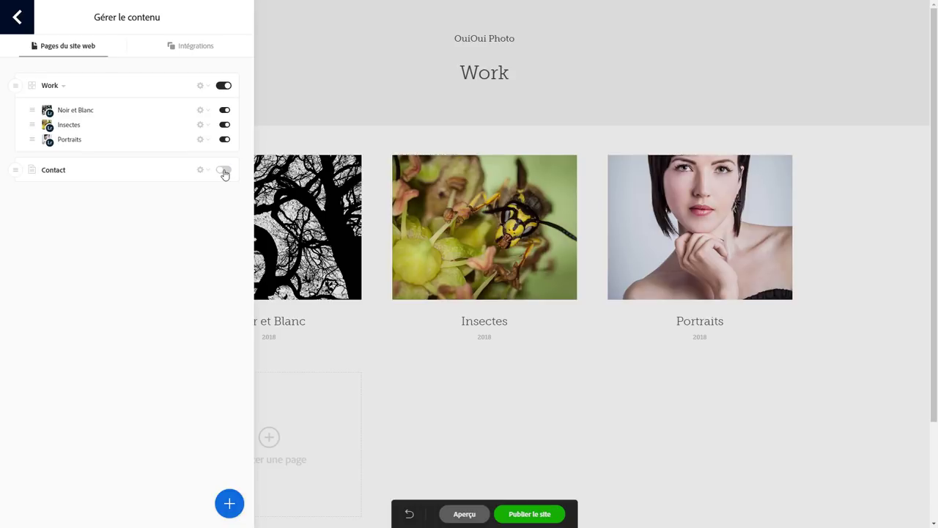
left_click(224, 172)
left_click(224, 172)
Test the Work, Noir et Blanc and Insectes toggles, keeping all galleries visible, and close the panel
left_click(224, 88)
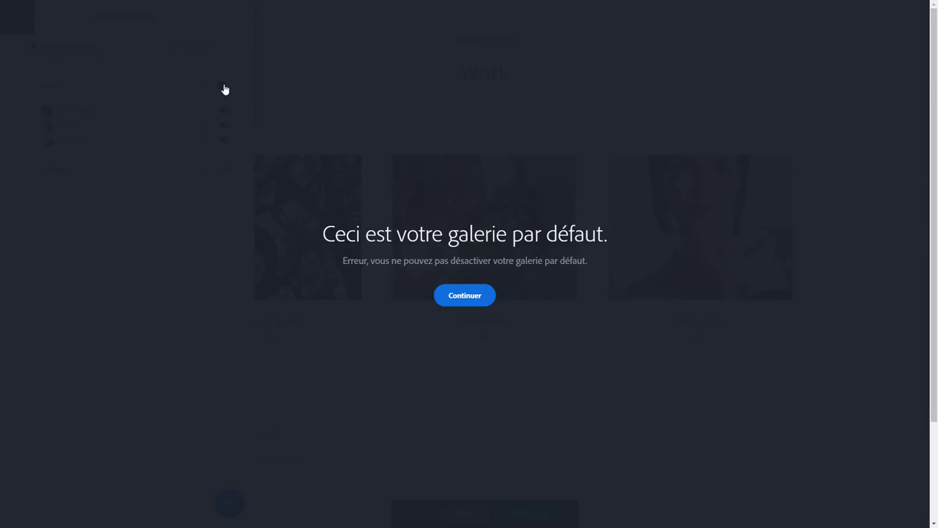
left_click(465, 296)
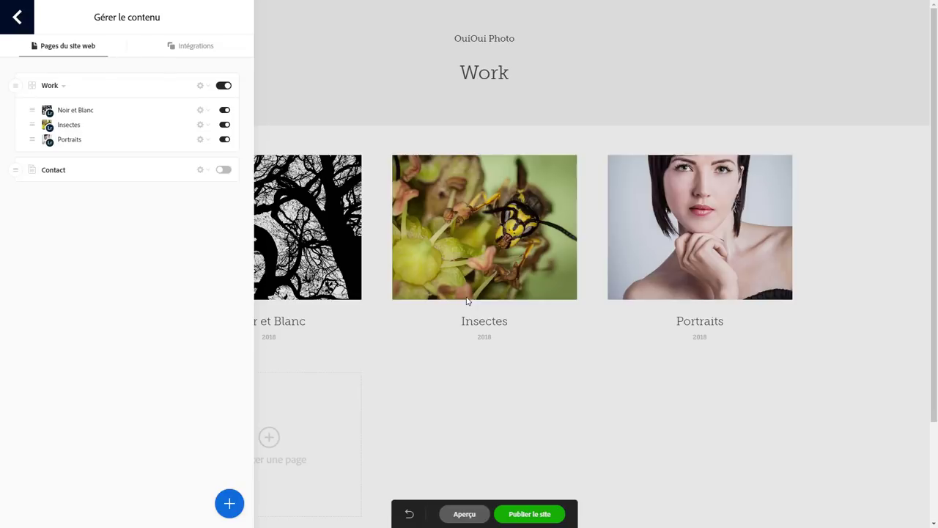
left_click(225, 113)
left_click(225, 112)
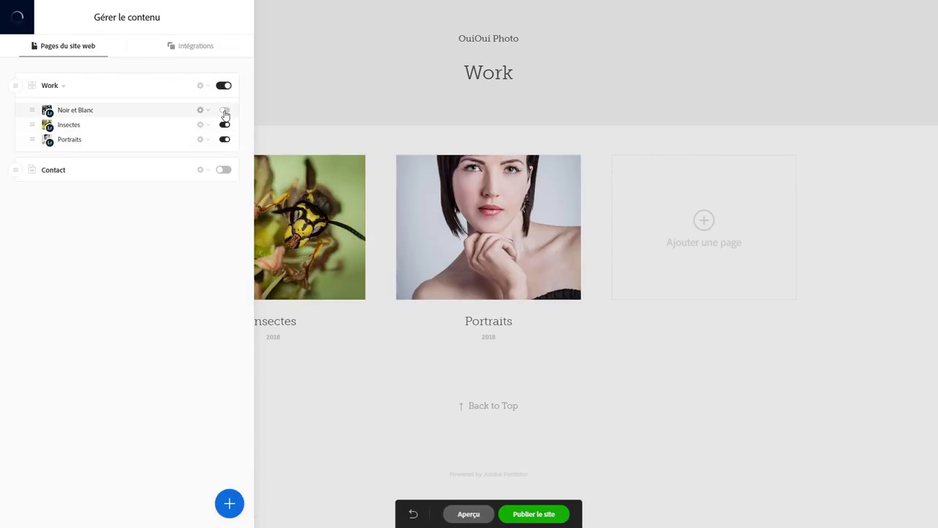
left_click(226, 126)
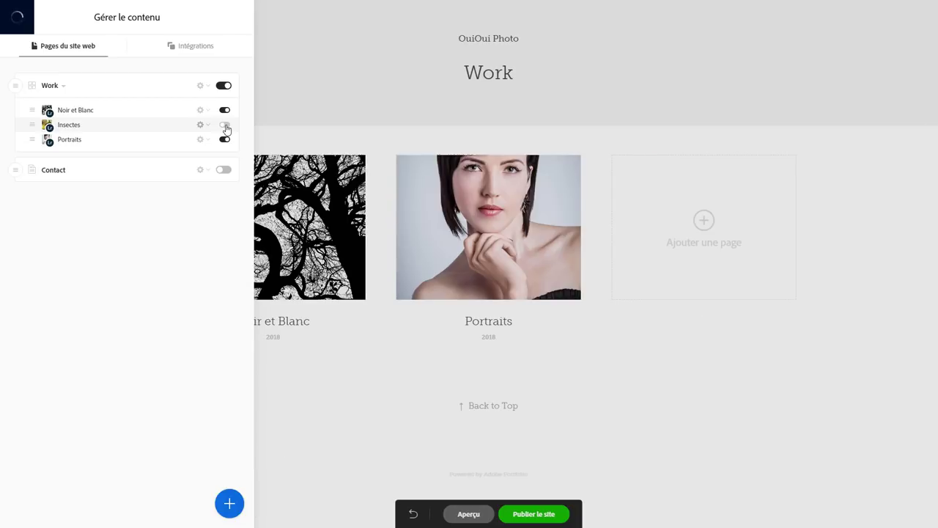
left_click(225, 127)
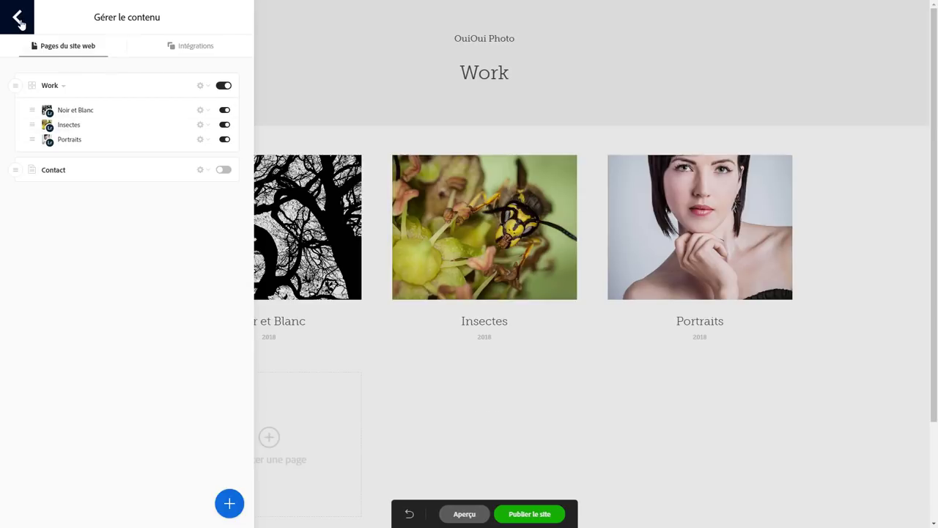
left_click(20, 22)
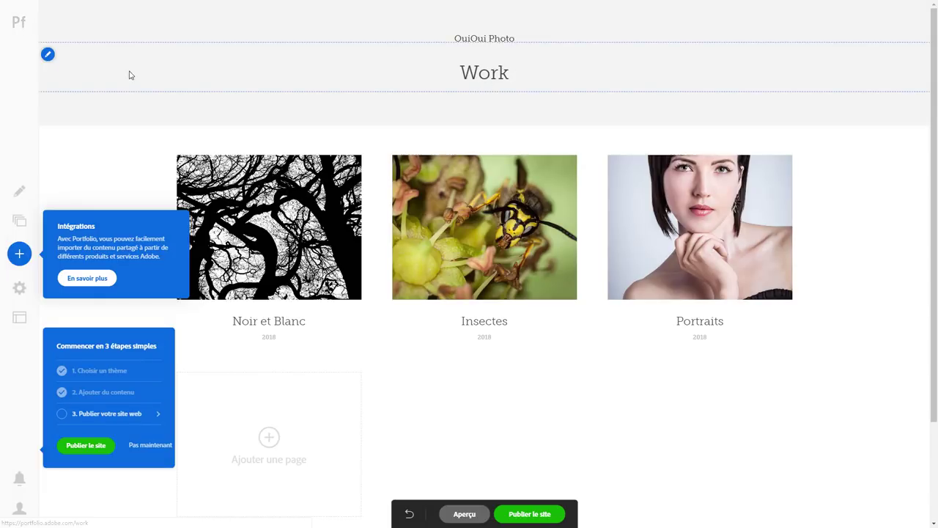
Try the header's Personnaliser settings, toggling page titles, then cancel without changes
left_click(49, 57)
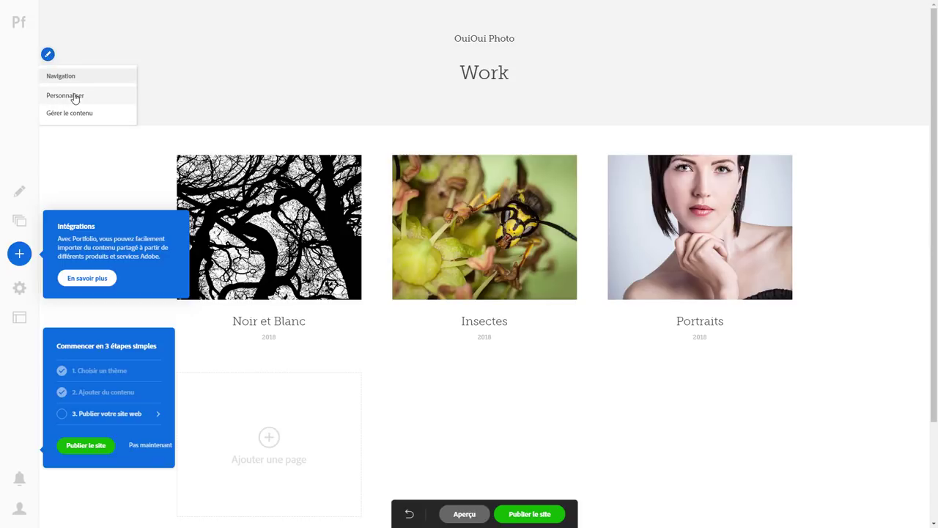
left_click(73, 96)
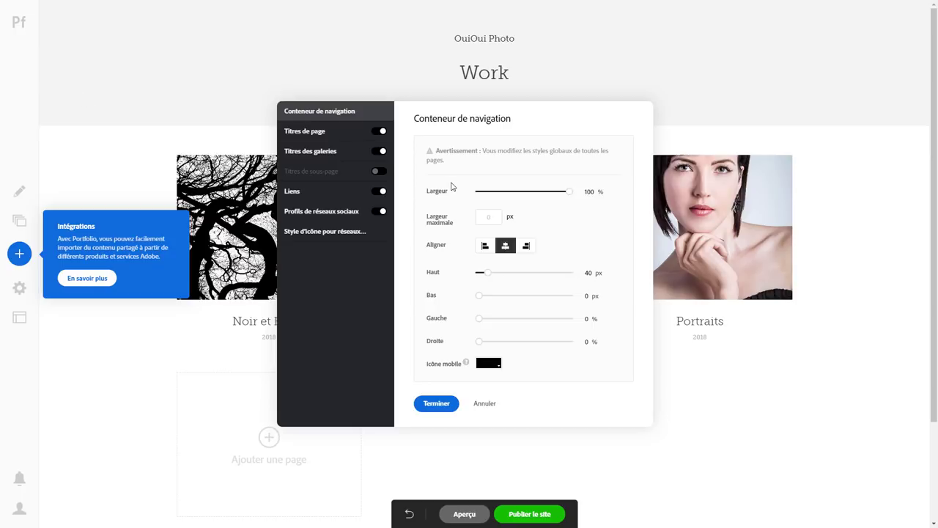
left_click(383, 133)
left_click(382, 134)
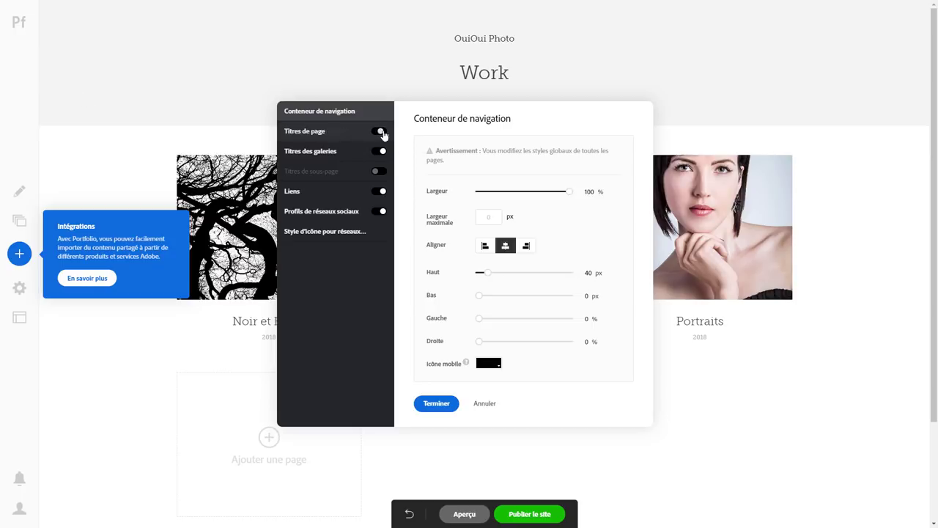
left_click(486, 403)
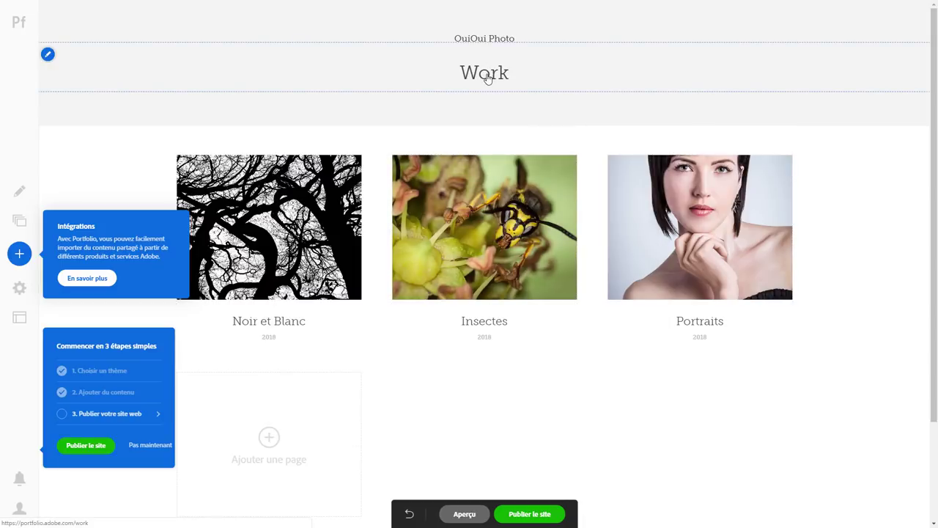
Reload the Work gallery page and reopen the header's pencil menu
left_click(488, 77)
left_click(50, 55)
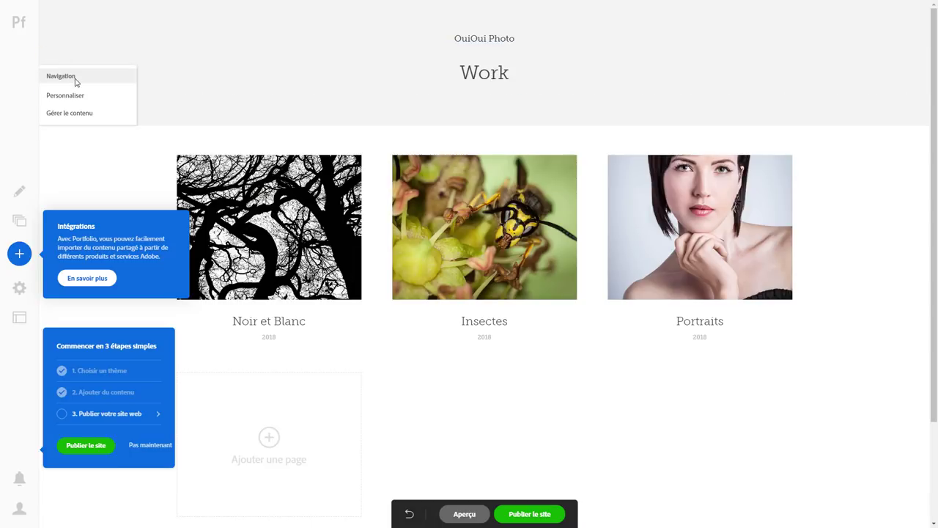
left_click(75, 81)
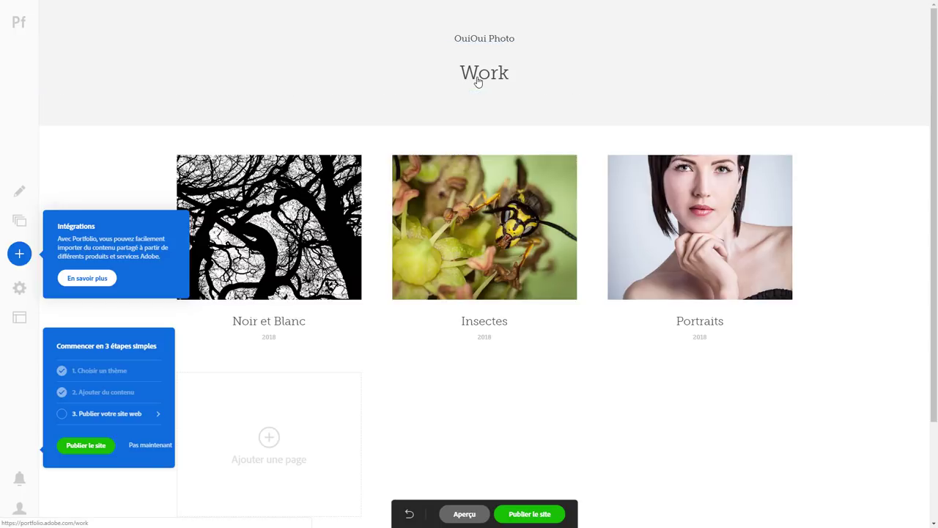
left_click(47, 55)
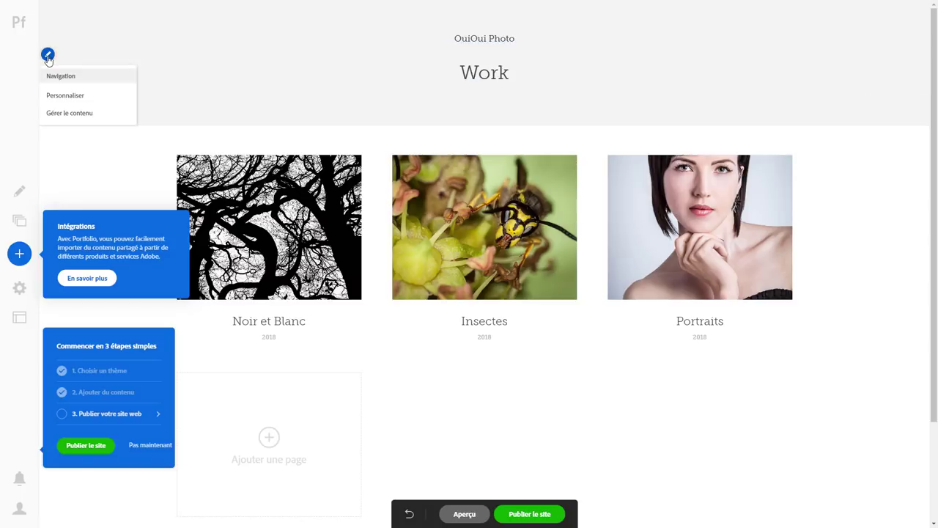
Rename the Work gallery to 'Mes Photos' through Gérer le contenu
left_click(80, 114)
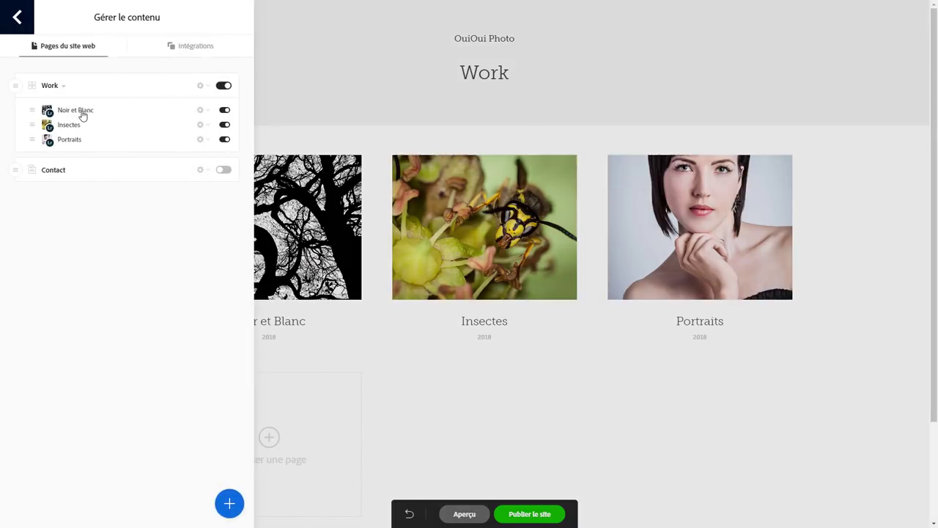
left_click(201, 87)
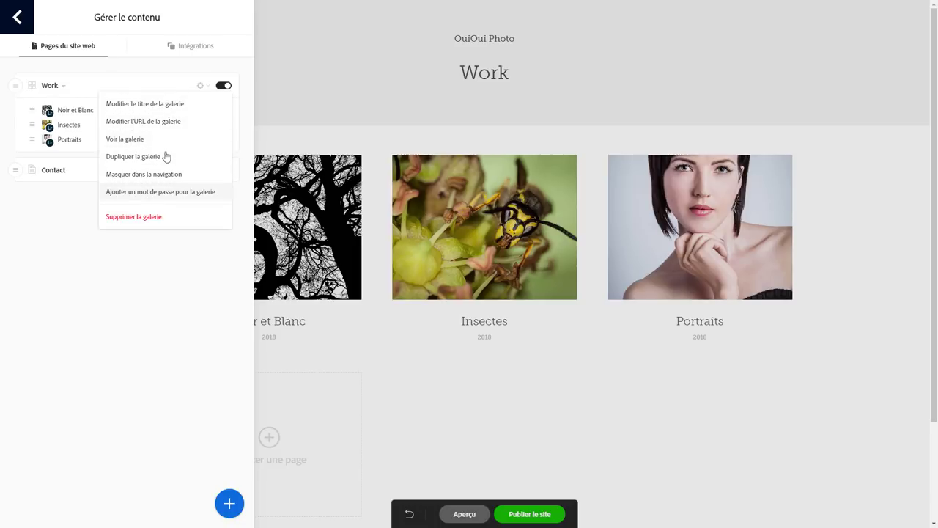
left_click(157, 104)
type("Mes Photos")
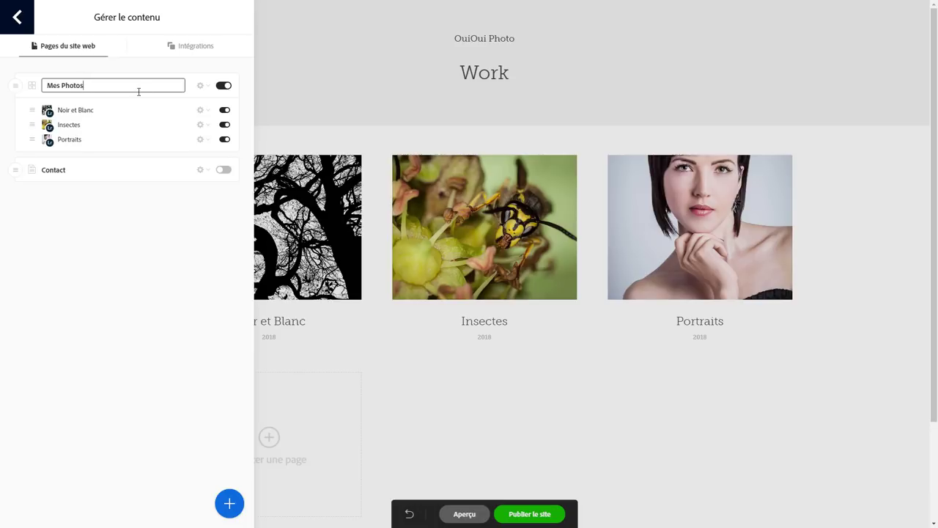
key("Return")
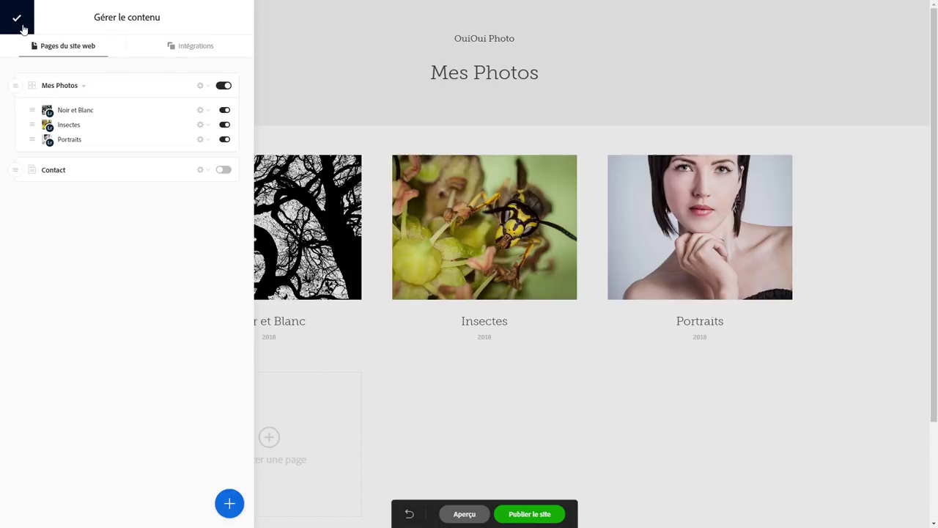
Close the page manager and review Page d'accueil, Favicon and Options du site settings without saving
left_click(18, 26)
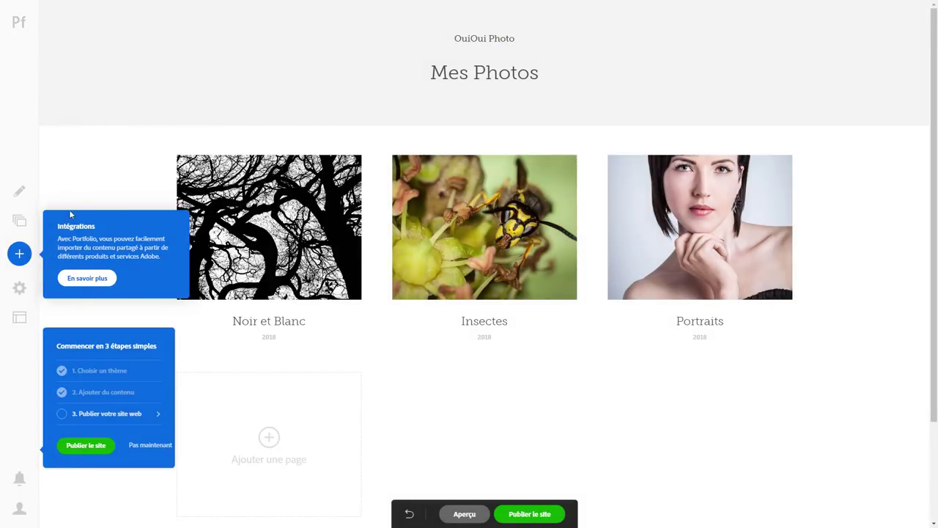
left_click(19, 288)
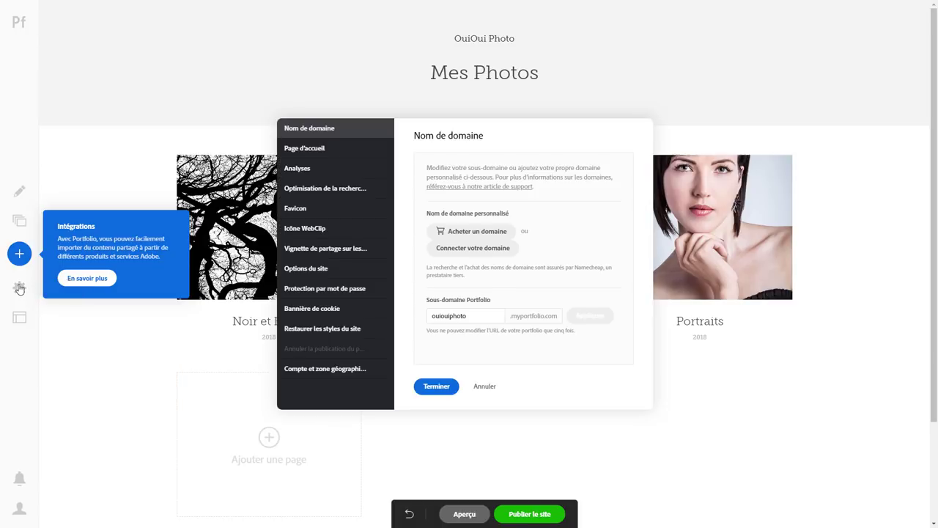
left_click(320, 149)
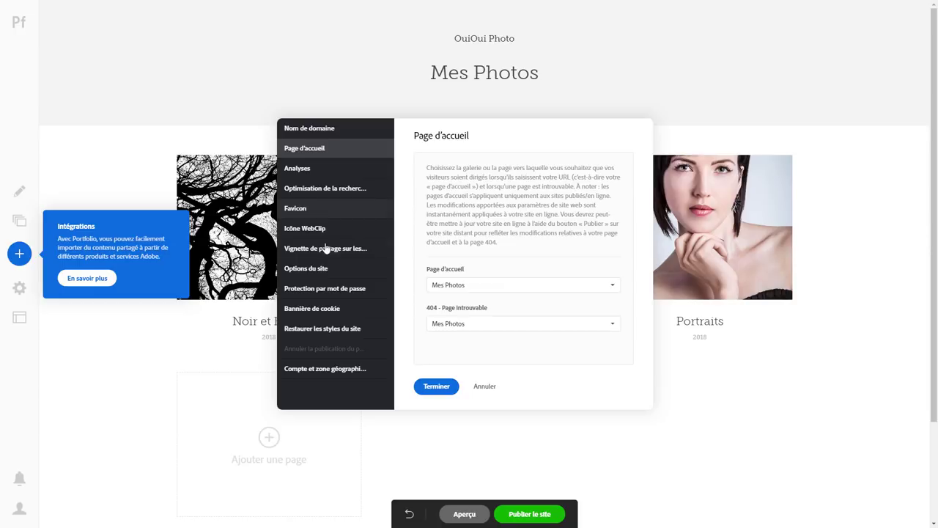
left_click(297, 210)
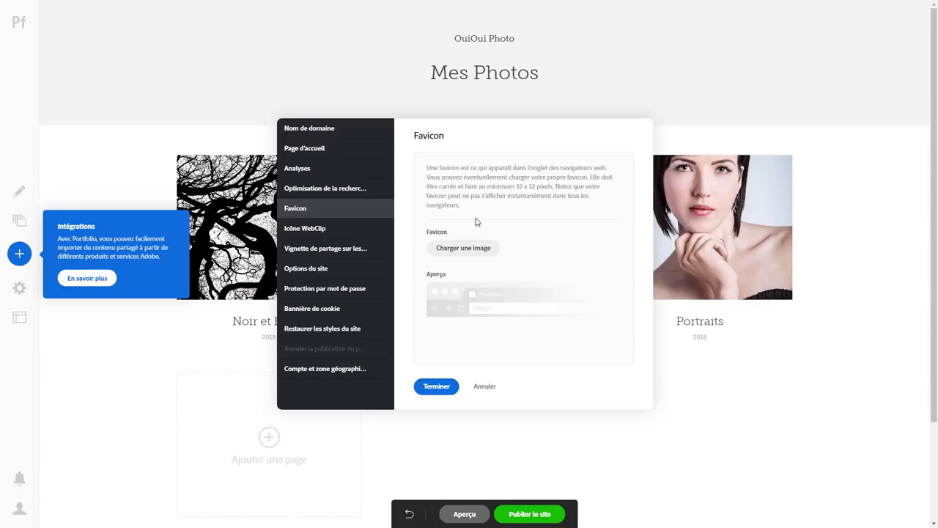
left_click(330, 270)
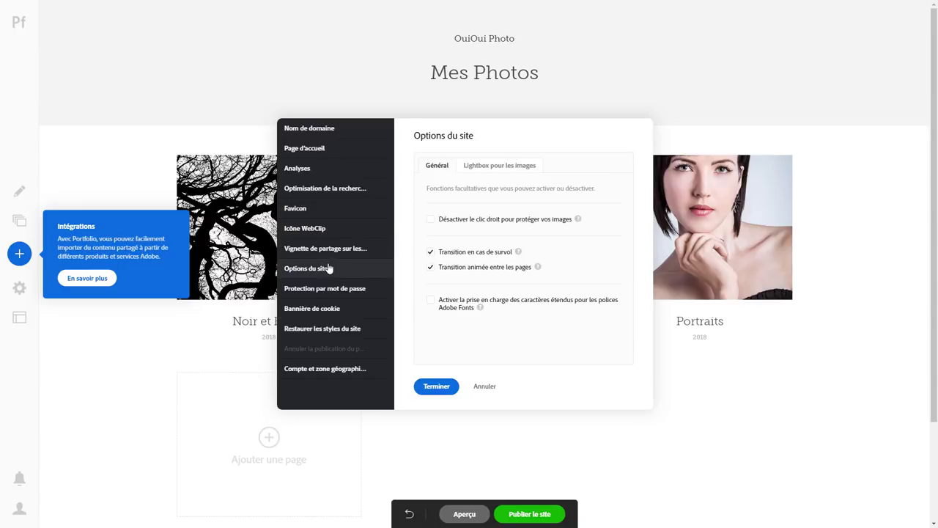
left_click(487, 388)
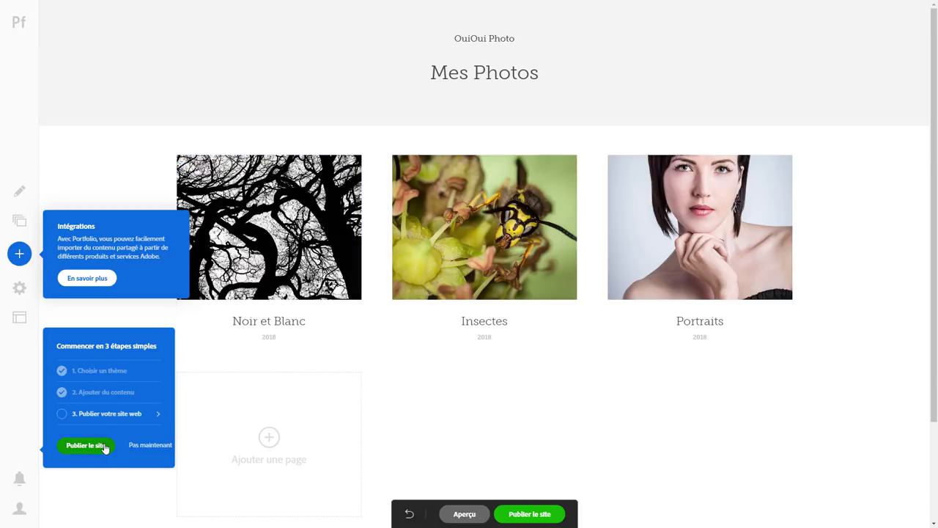
Publish the site to ouiouiphoto.myportfolio.com, declining to share the galleries on Behance
left_click(105, 446)
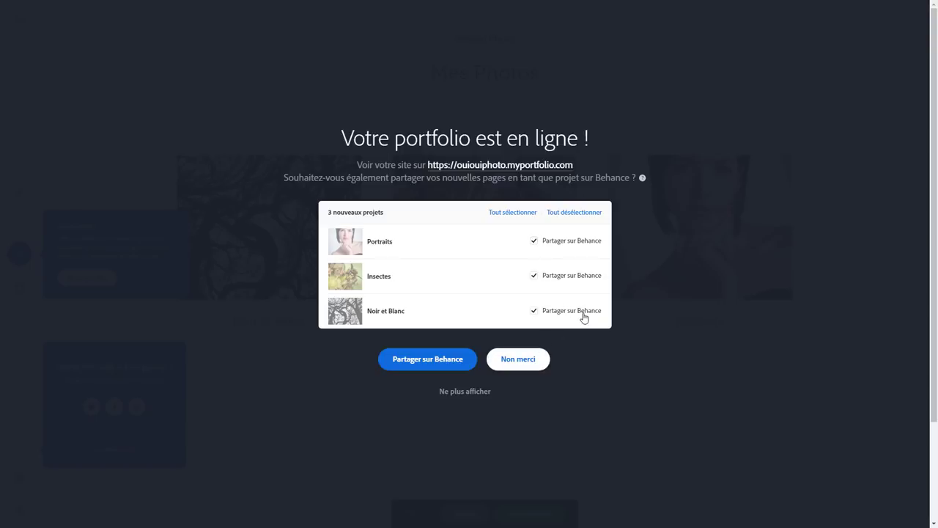
left_click(543, 360)
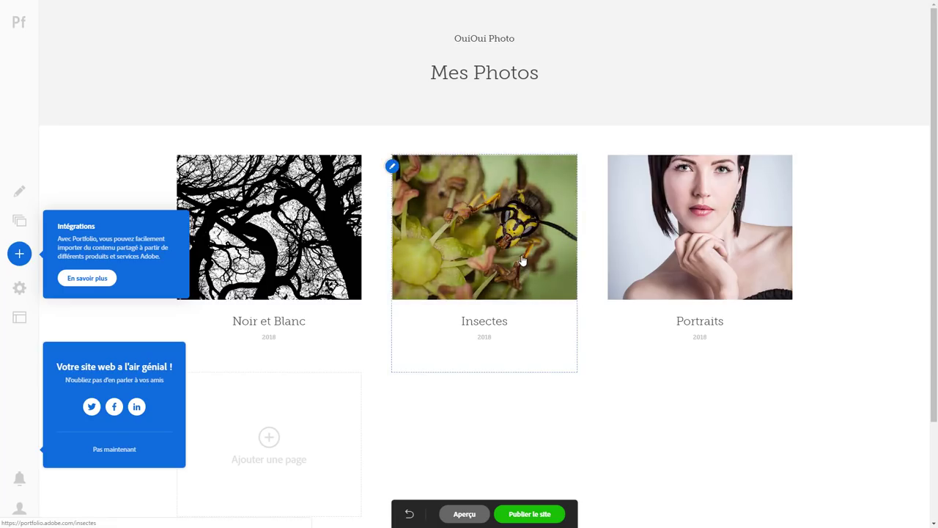
left_click(539, 514)
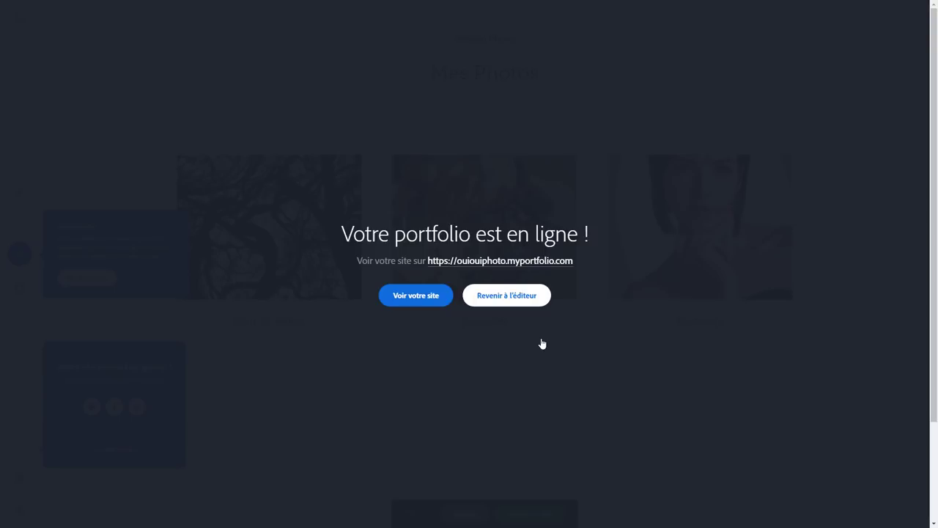
On the live site, open the Noir et Blanc gallery and view the seascape photo full-size
left_click(467, 261)
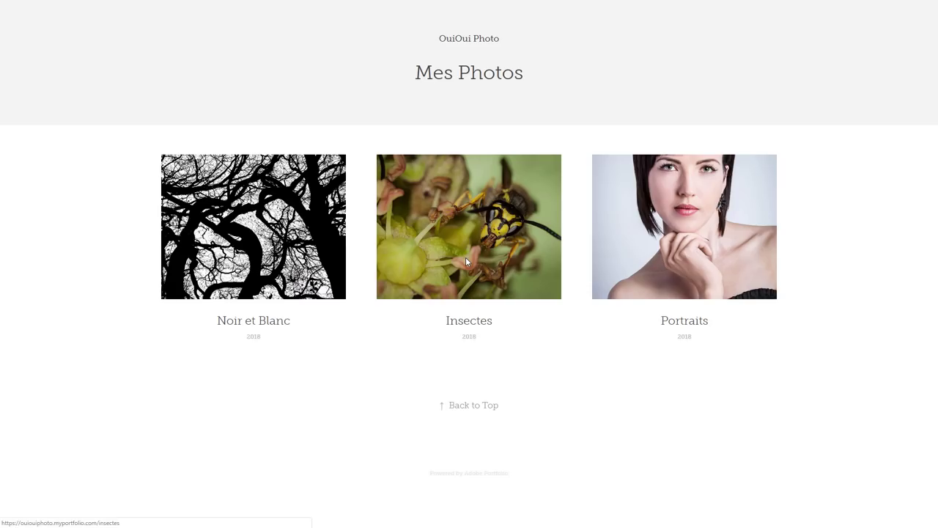
left_click(541, 267)
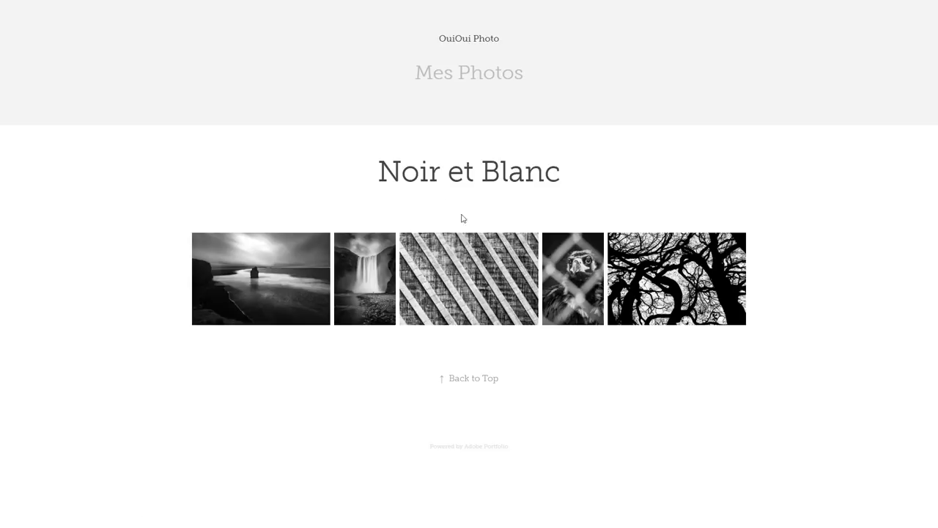
left_click(260, 278)
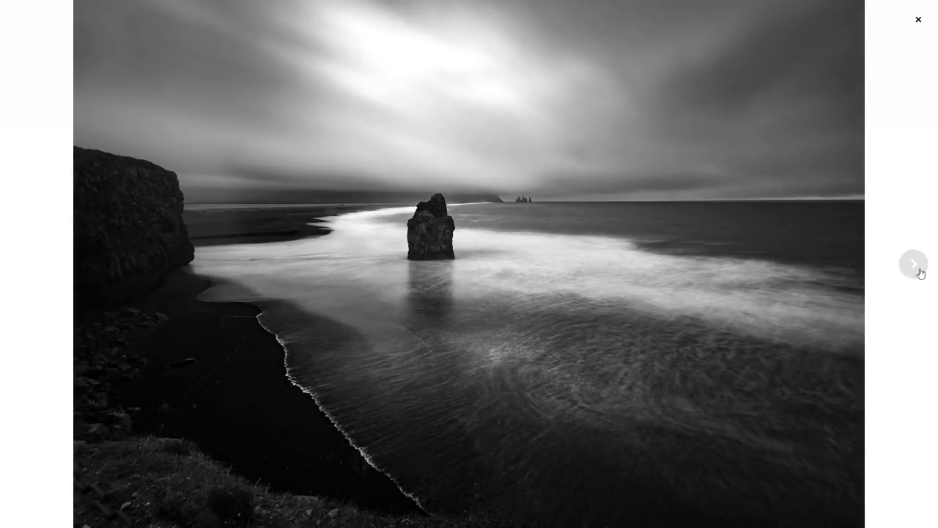
Browse the waterfall, diagonal wall and vulture photos, then return to the Mes Photos gallery
left_click(909, 274)
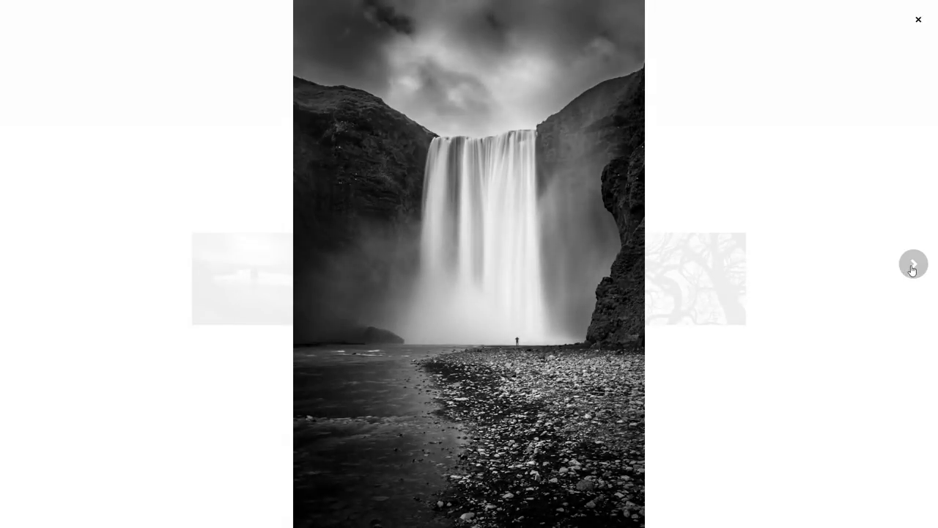
left_click(912, 270)
left_click(912, 271)
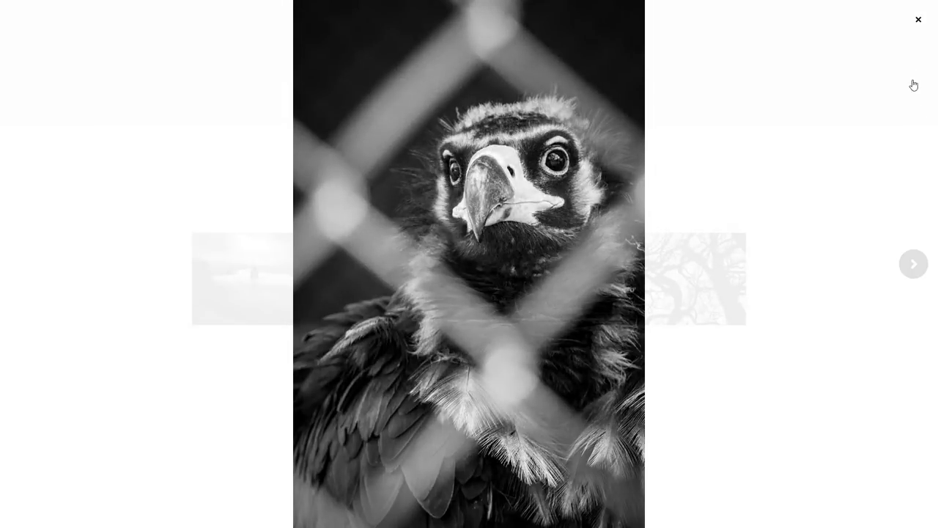
left_click(920, 22)
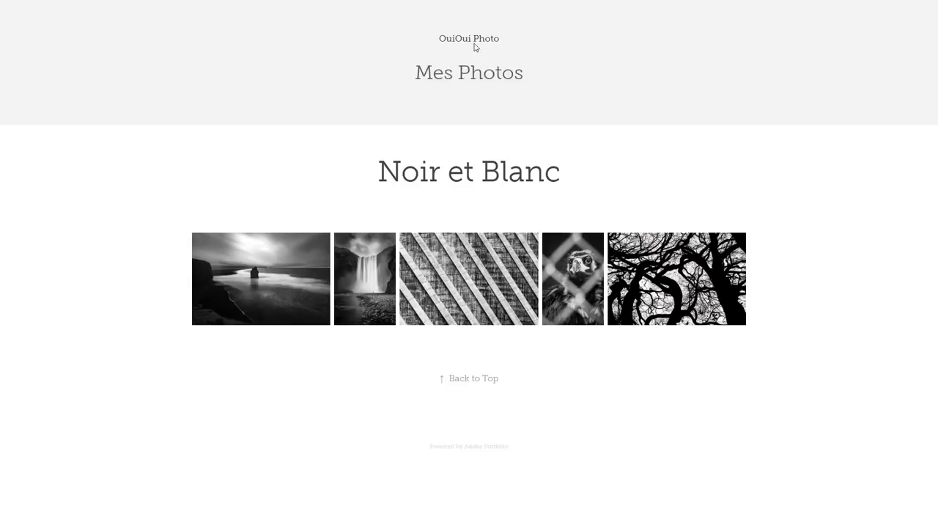
left_click(472, 74)
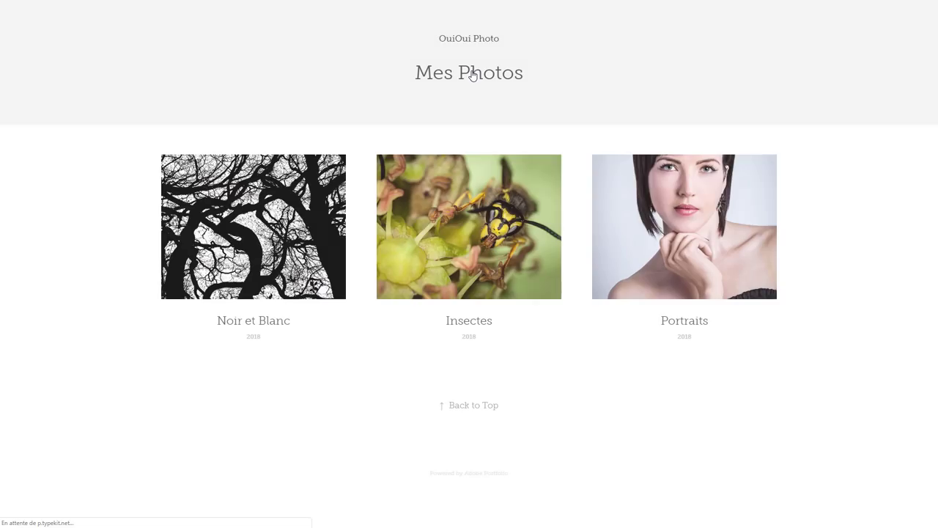
Drag the leather-jacket brick-wall photo into Lightroom's Portraits collection under LR CC and check sync
left_click(696, 238)
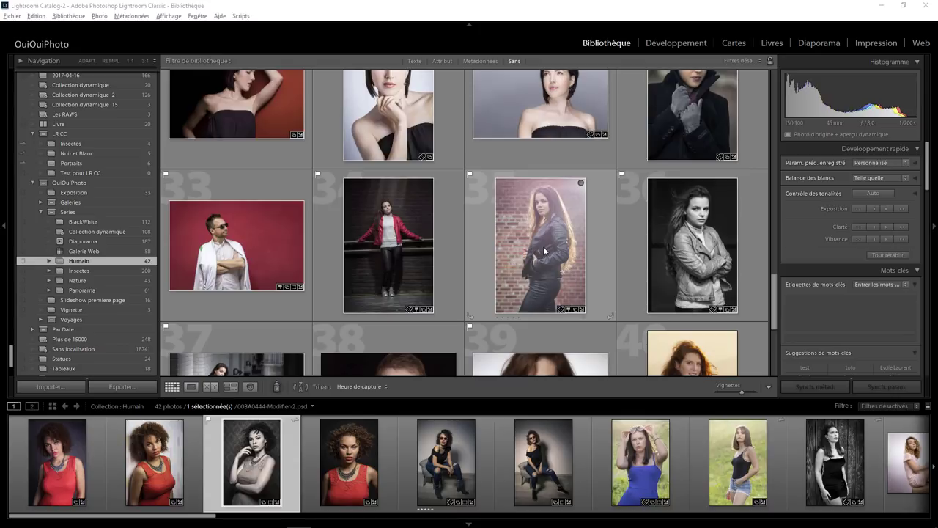
left_click_drag(538, 251, 85, 164)
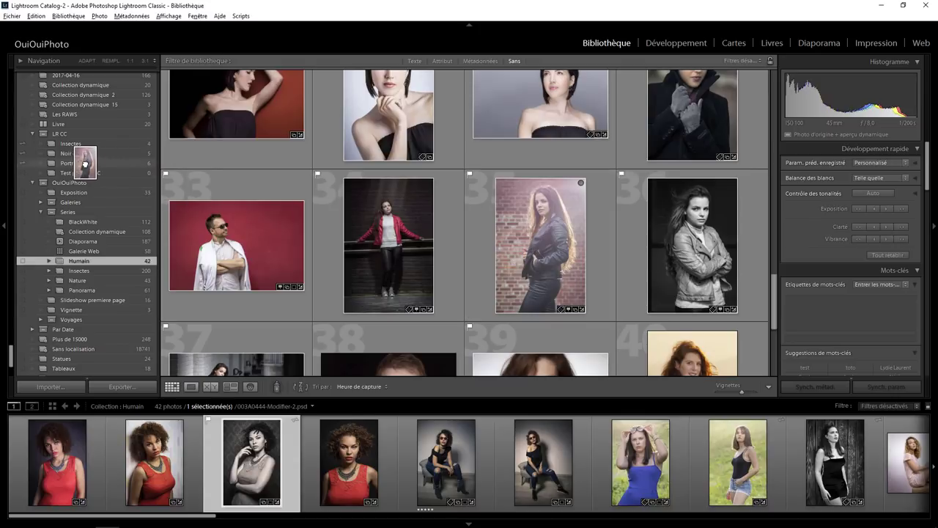
left_click_drag(85, 164, 82, 163)
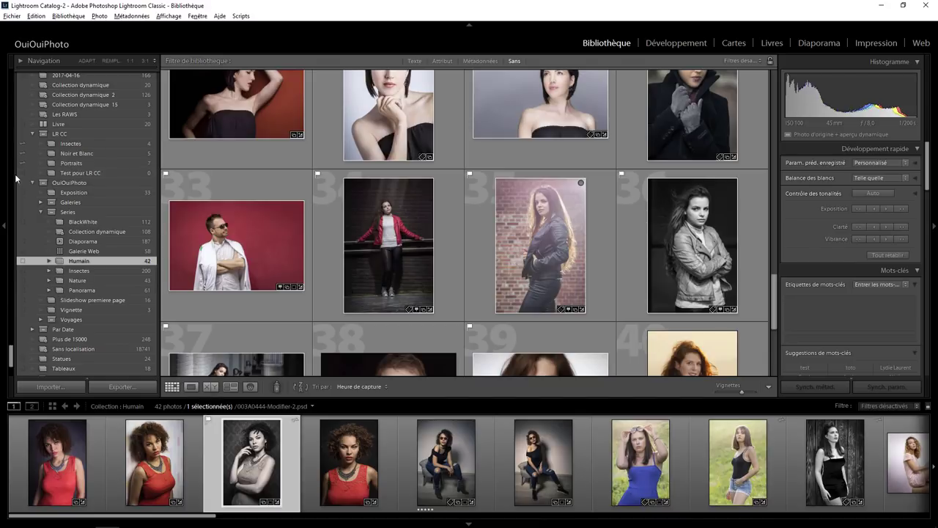
left_click(49, 44)
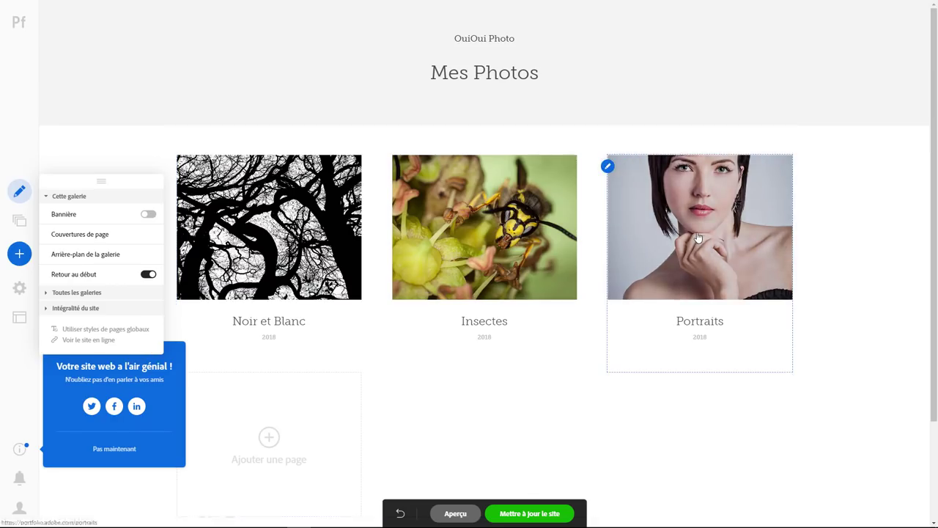
Reset the Portraits page with Réinitialiser à partir de Lightroom, then return to the editor
left_click(698, 237)
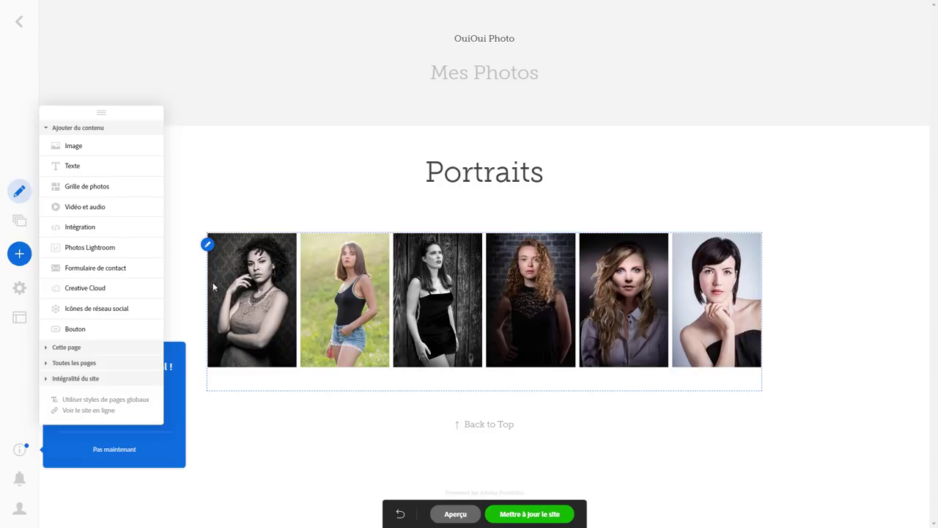
left_click(21, 221)
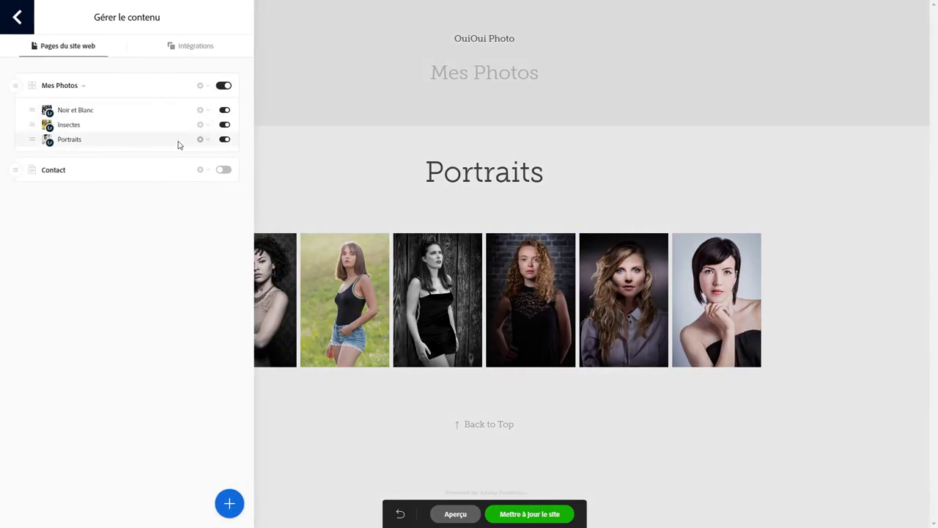
left_click(206, 141)
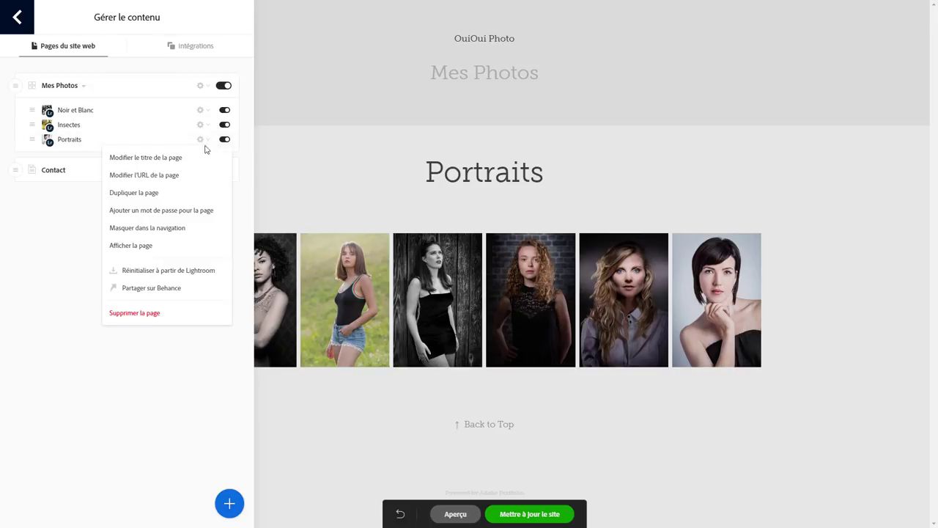
left_click(174, 273)
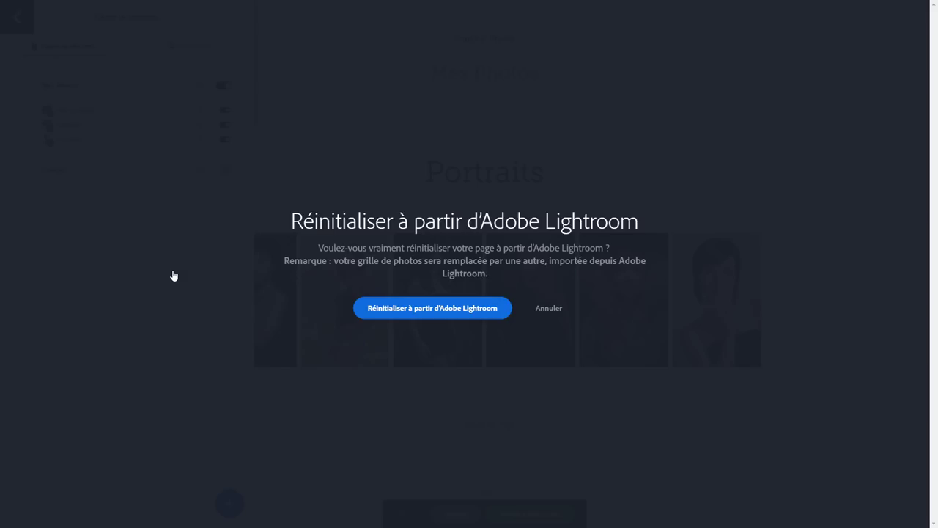
left_click(429, 313)
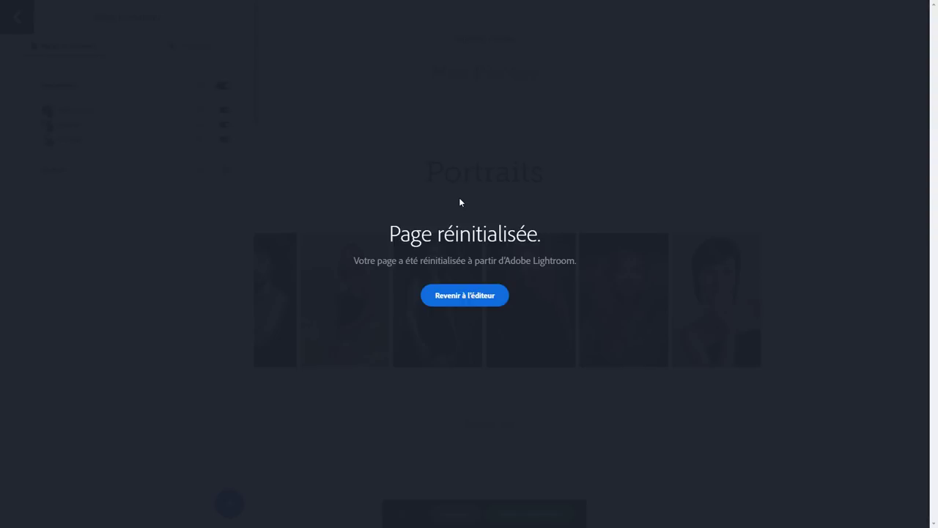
left_click(459, 296)
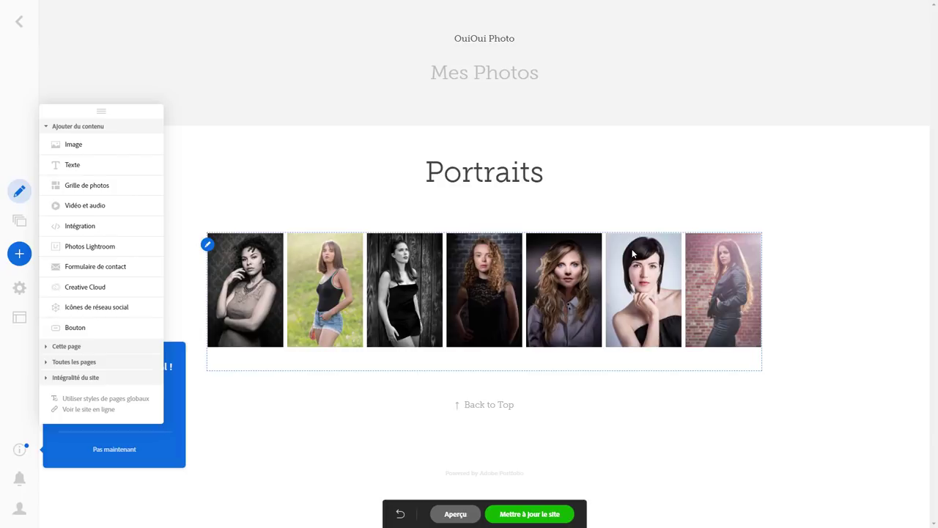
Update the live site, then view the newest portrait full-size in its Portraits album
left_click(538, 516)
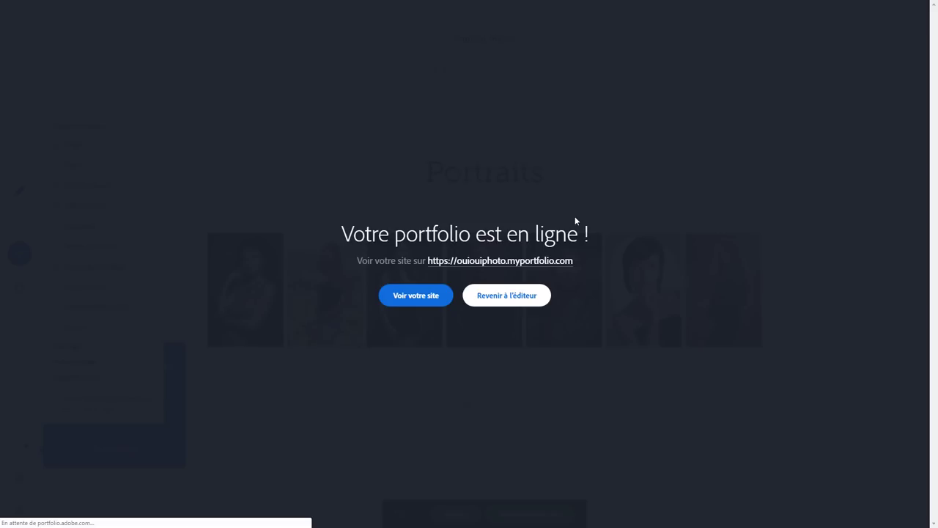
left_click(511, 262)
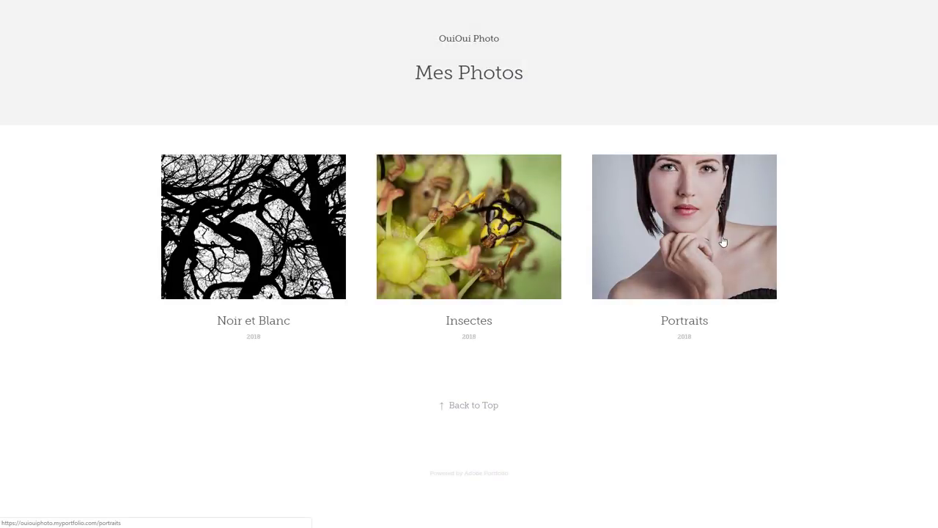
left_click(675, 300)
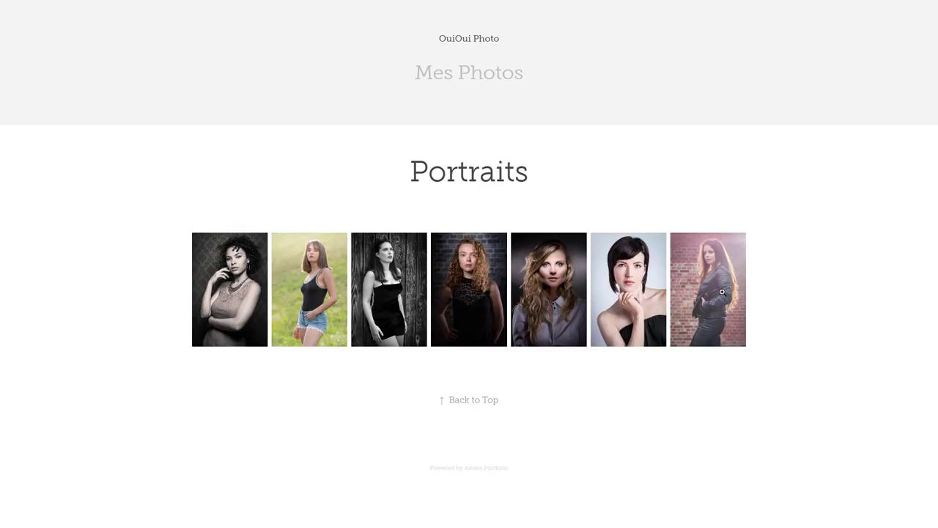
left_click(722, 292)
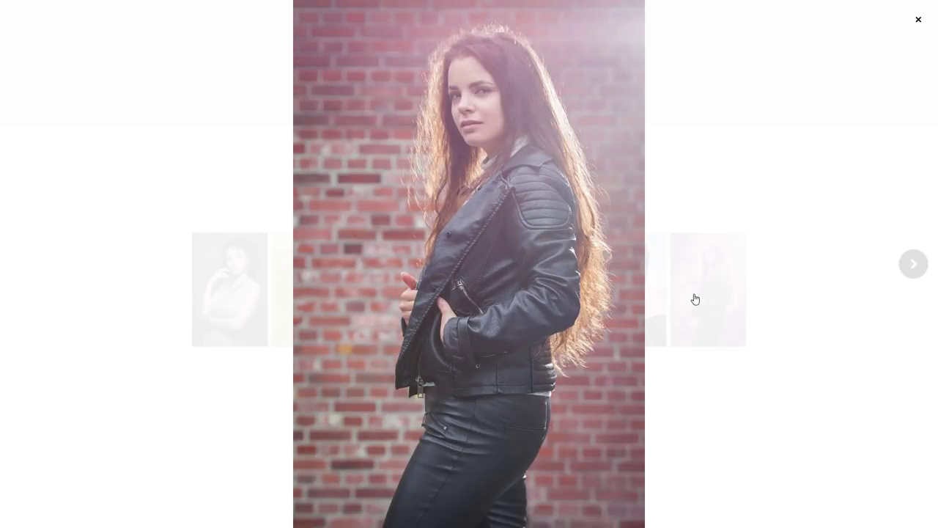
left_click(920, 21)
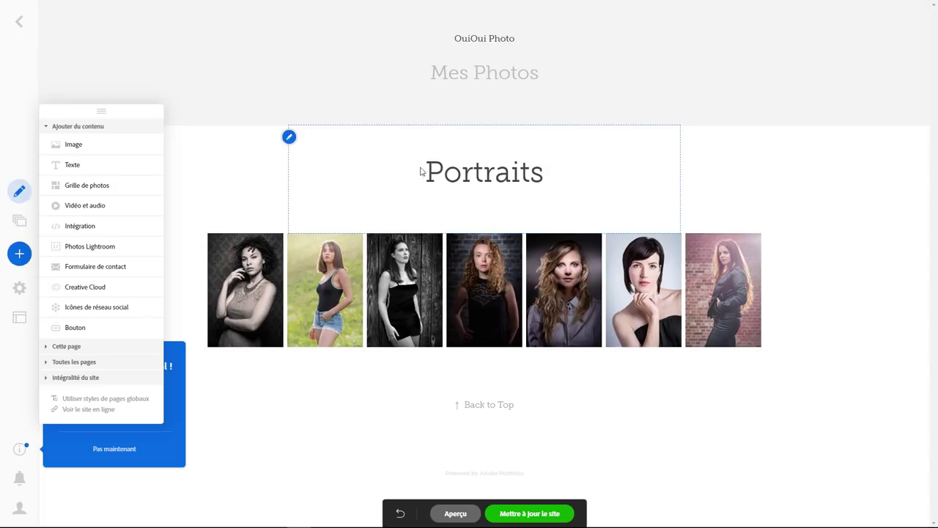
Cancel out of the page header's Personnaliser settings unchanged and go back to Mes Photos
left_click(289, 138)
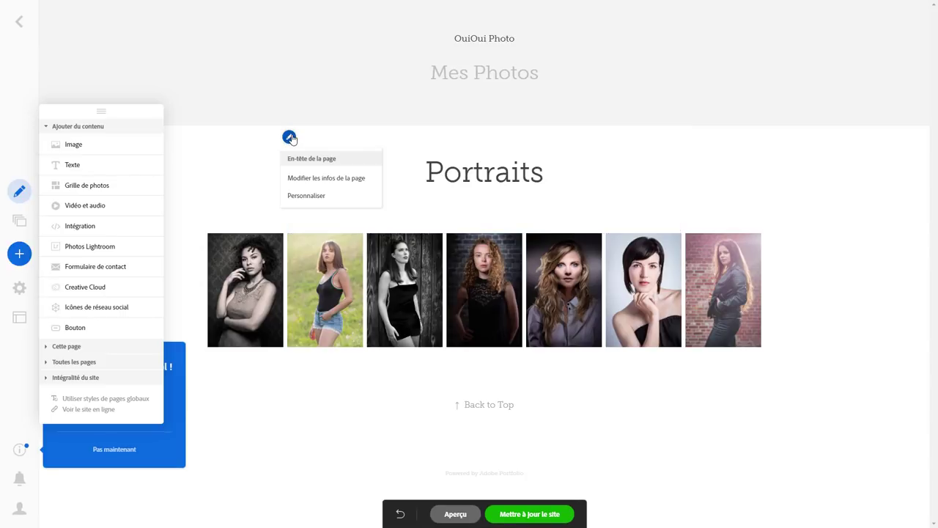
left_click(305, 195)
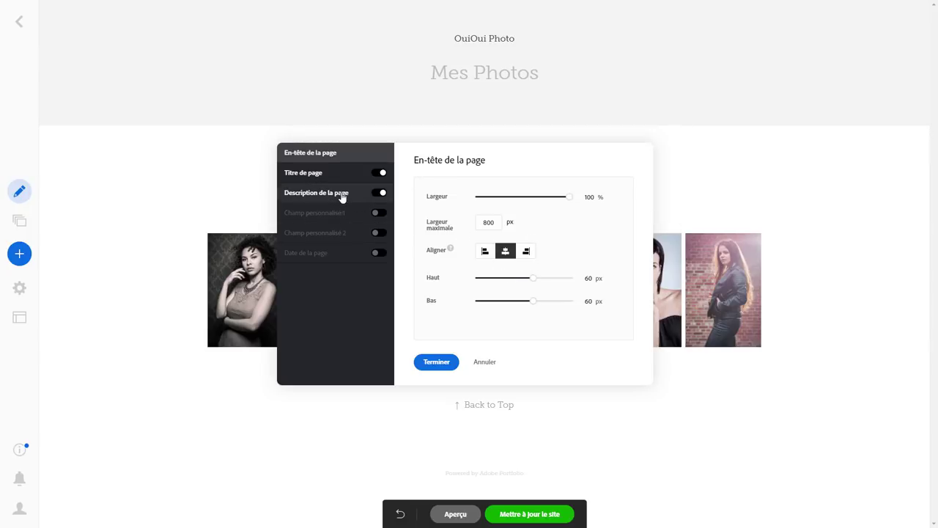
left_click(489, 361)
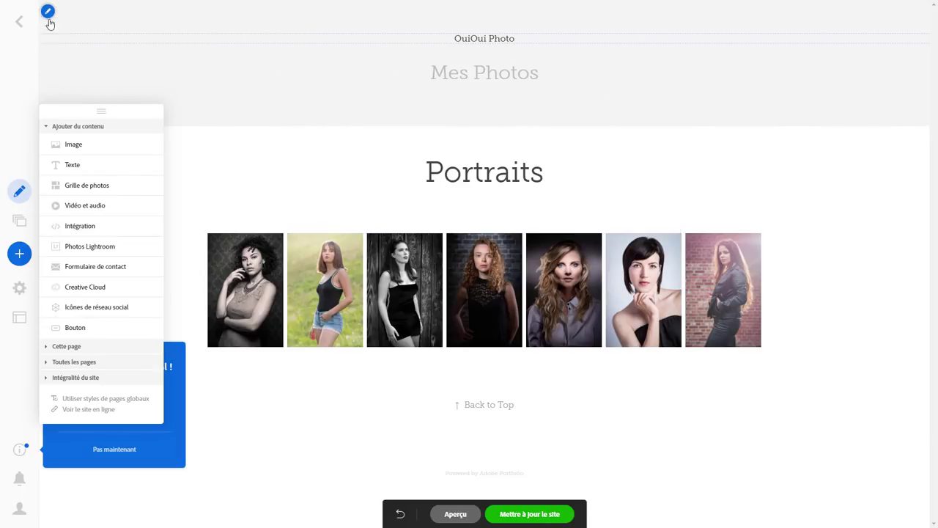
left_click(22, 24)
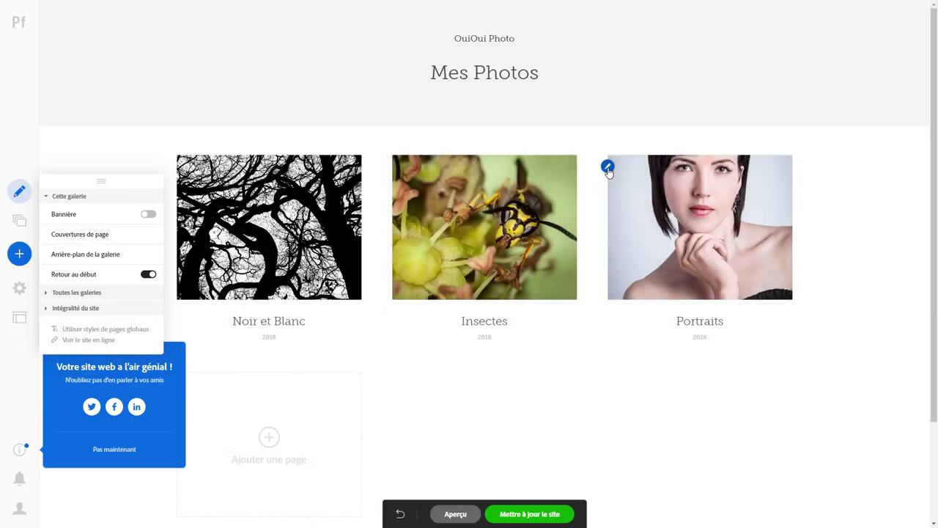
left_click(608, 169)
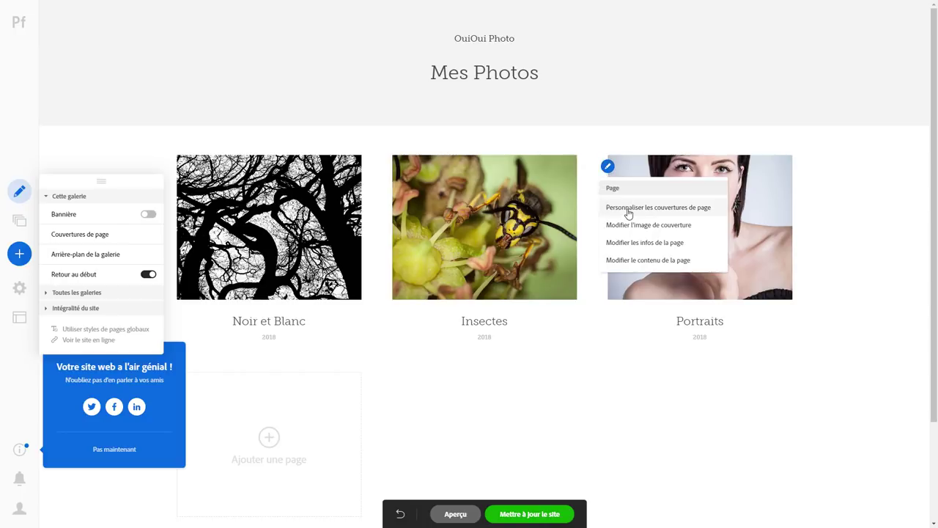
left_click(668, 228)
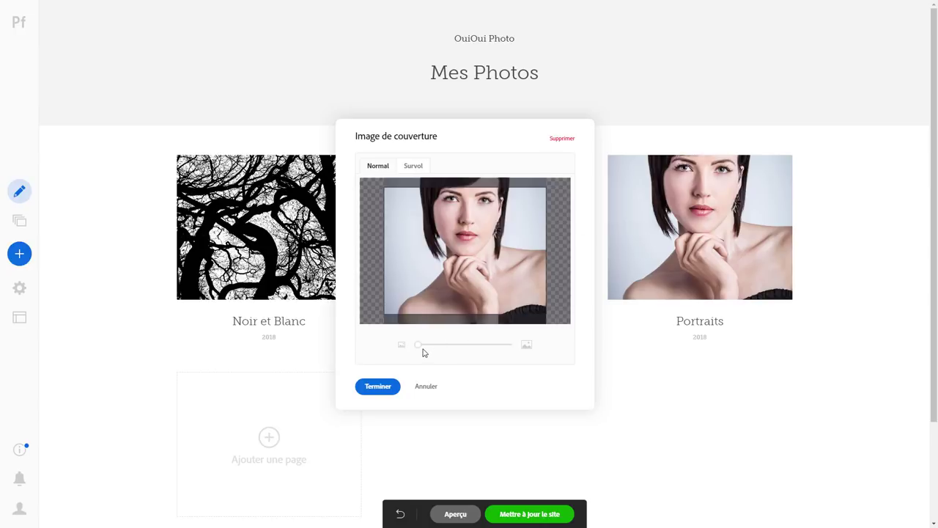
mouse_move(418, 346)
left_mouse_down()
mouse_move(446, 346)
mouse_move(404, 350)
mouse_move(410, 345)
left_mouse_up()
left_click(415, 168)
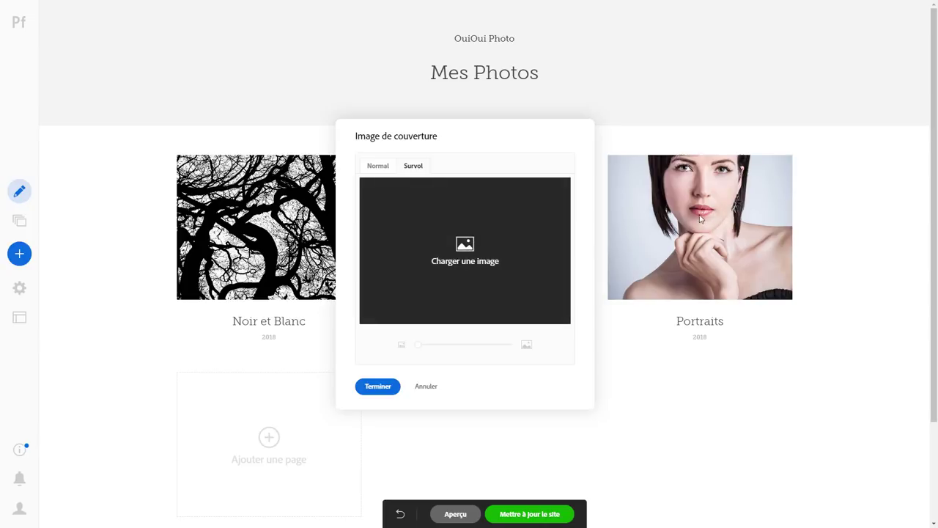
left_click(383, 167)
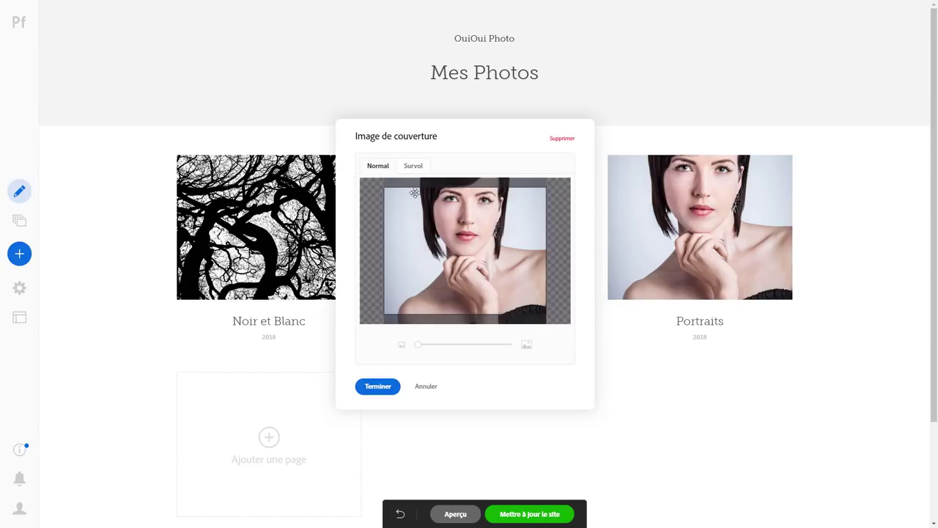
left_click(427, 390)
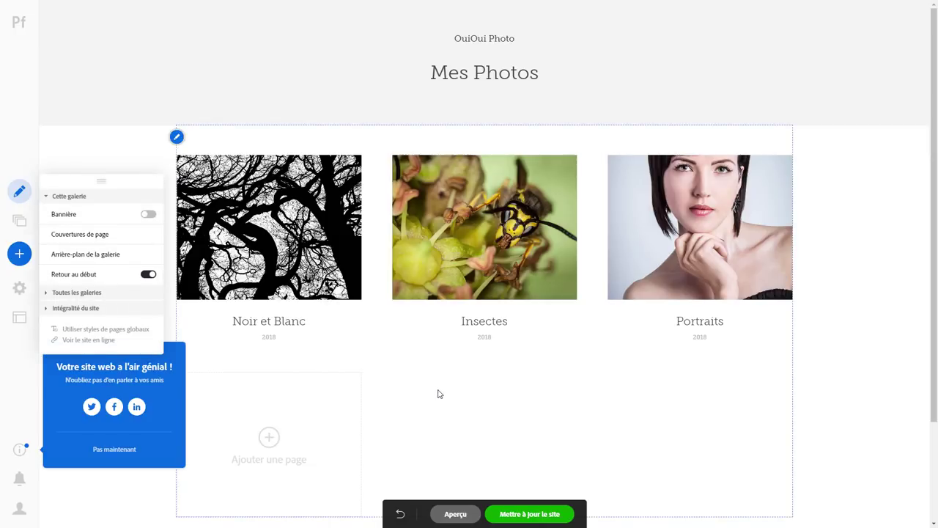
left_click(19, 257)
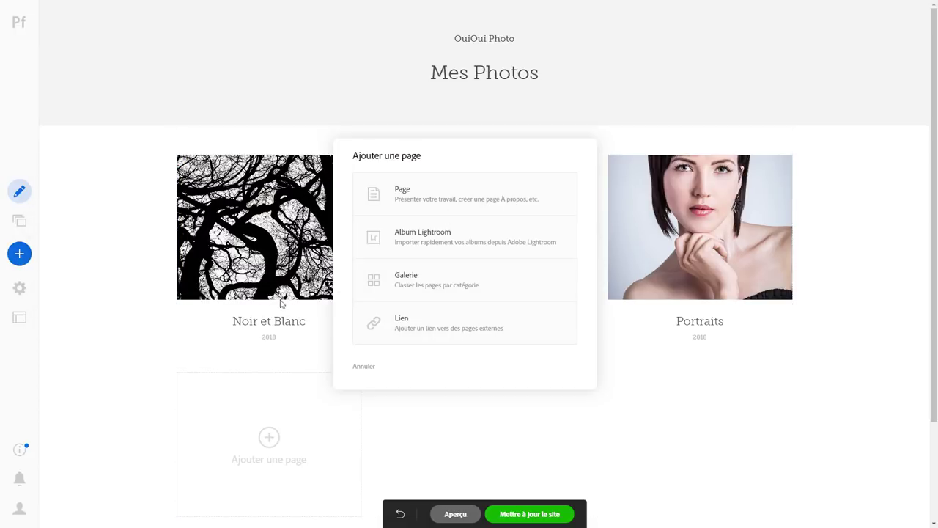
left_click(19, 321)
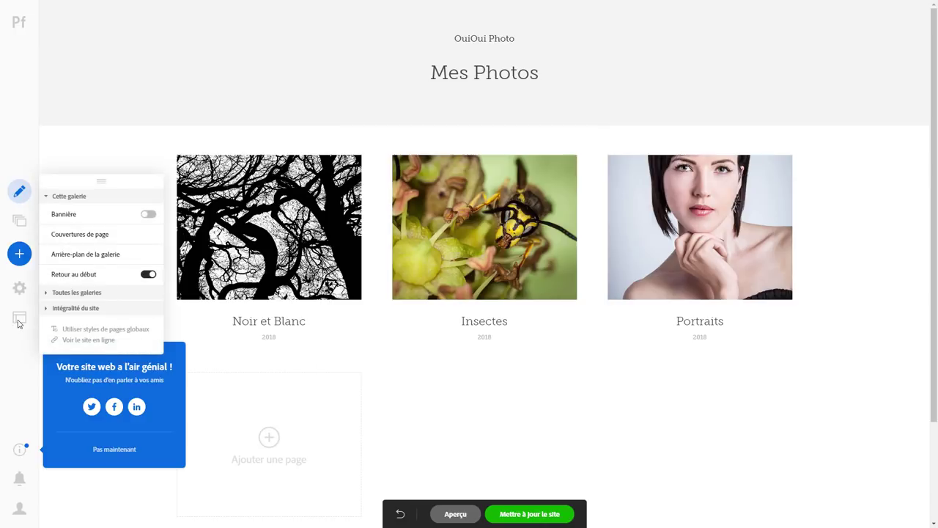